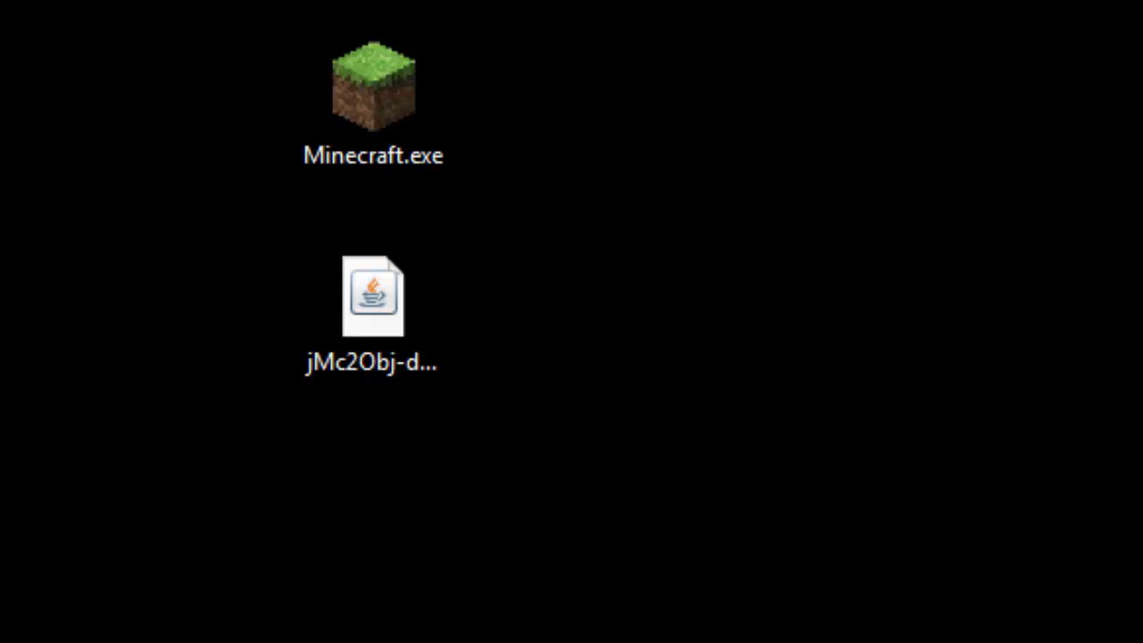
# - Launch Minecraft and open the existing singleplayer world "My World"
pyautogui.click(421, 166)
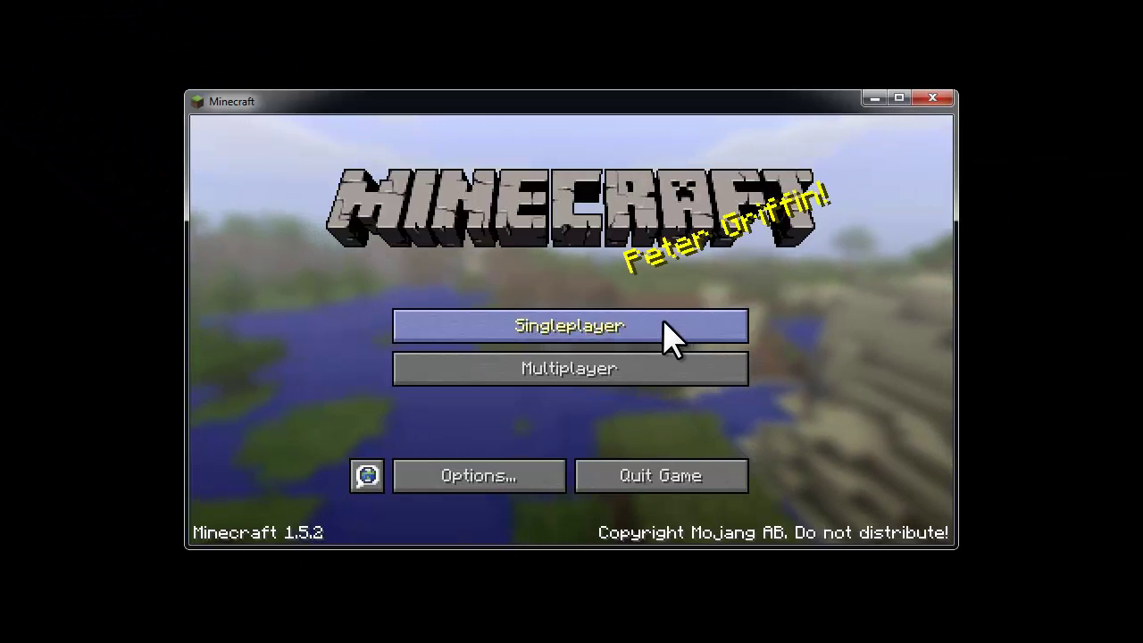
pyautogui.click(672, 336)
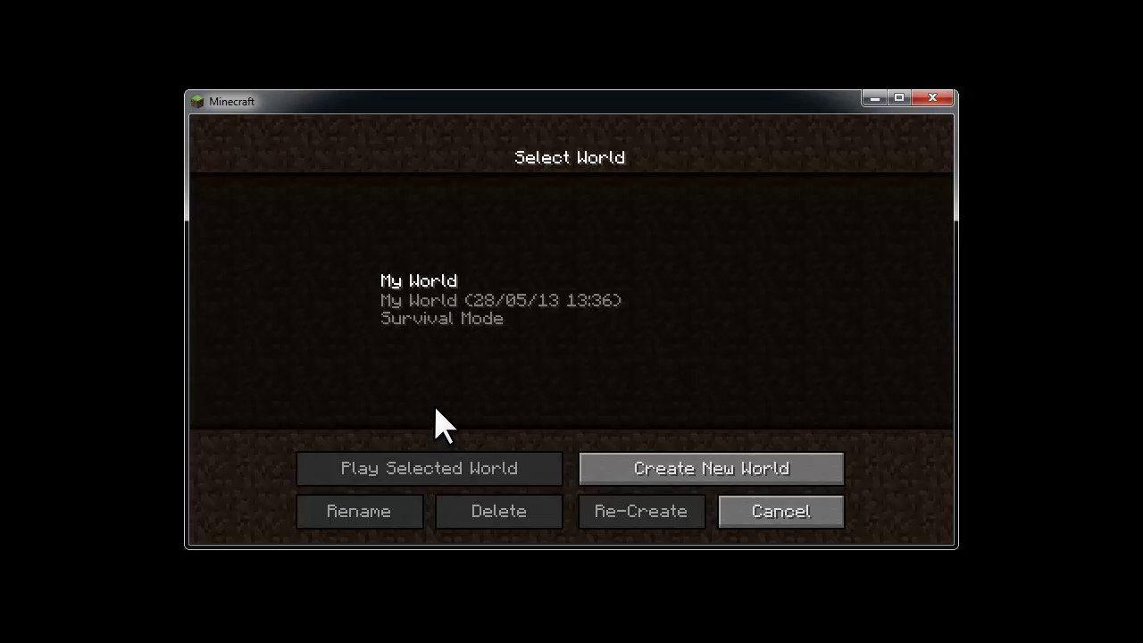
pyautogui.click(425, 276)
pyautogui.click(441, 474)
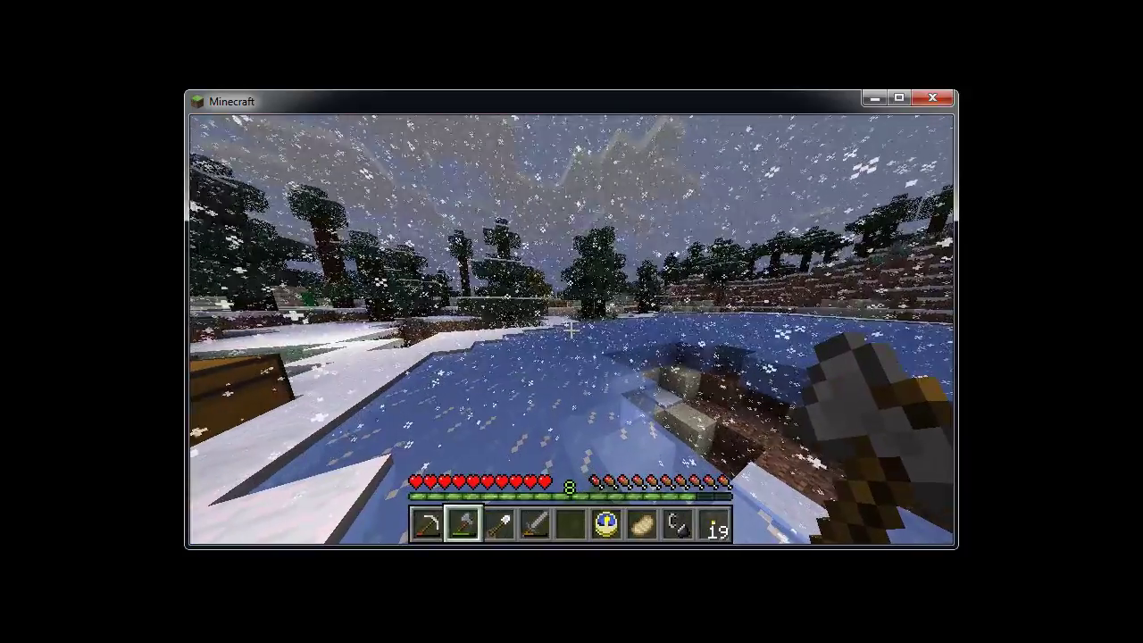
# - Save the world, return to the title screen and quit the game
pyautogui.press('Escape')
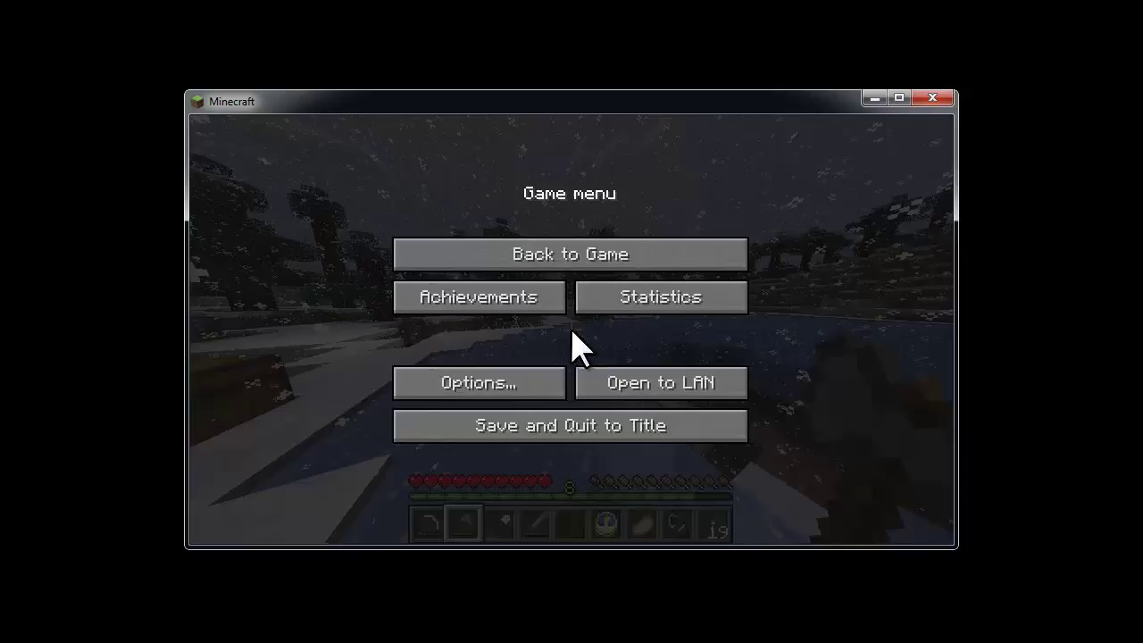
pyautogui.click(582, 427)
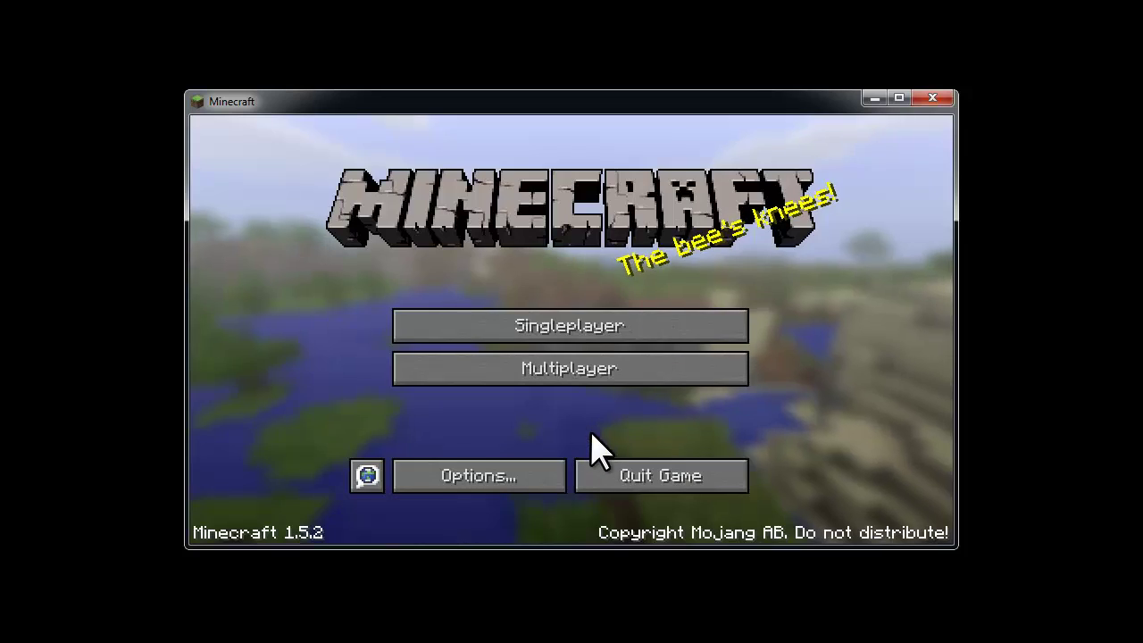
pyautogui.click(653, 476)
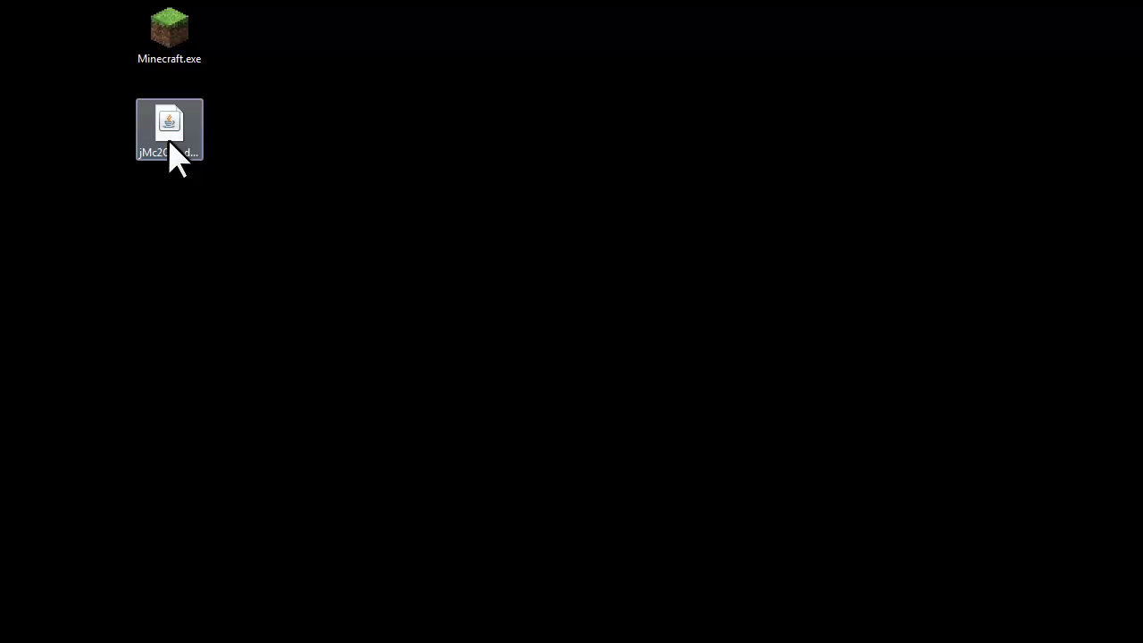
# - Launch jMc2Obj and browse for the save folder as far as AppData\Roaming in the user's profile on drive C
pyautogui.doubleClick(170, 134)
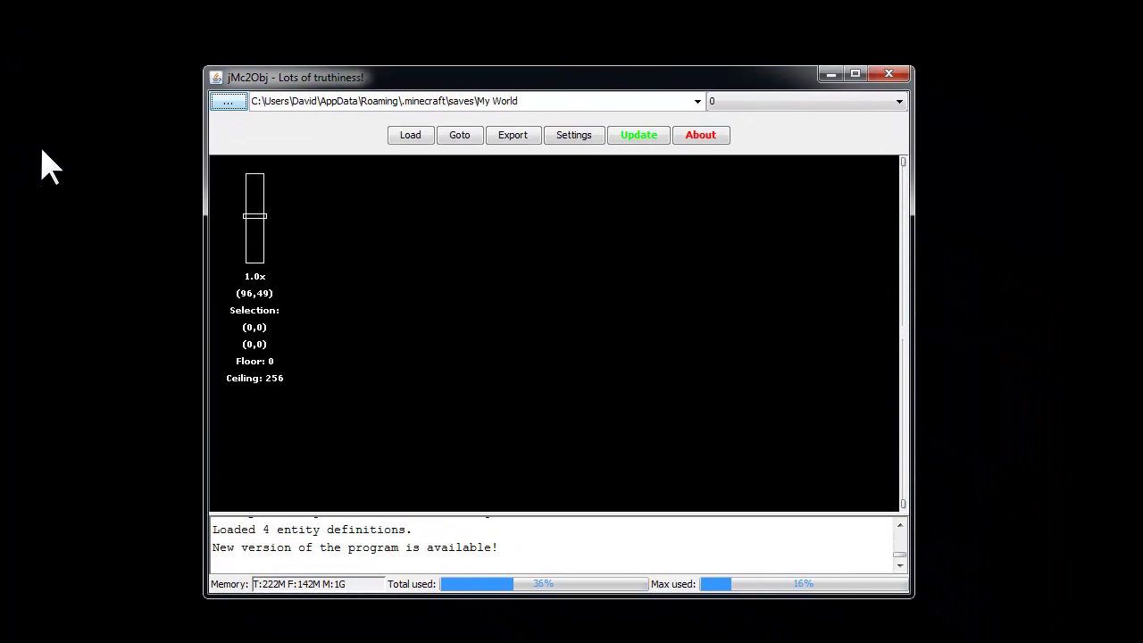
pyautogui.click(227, 101)
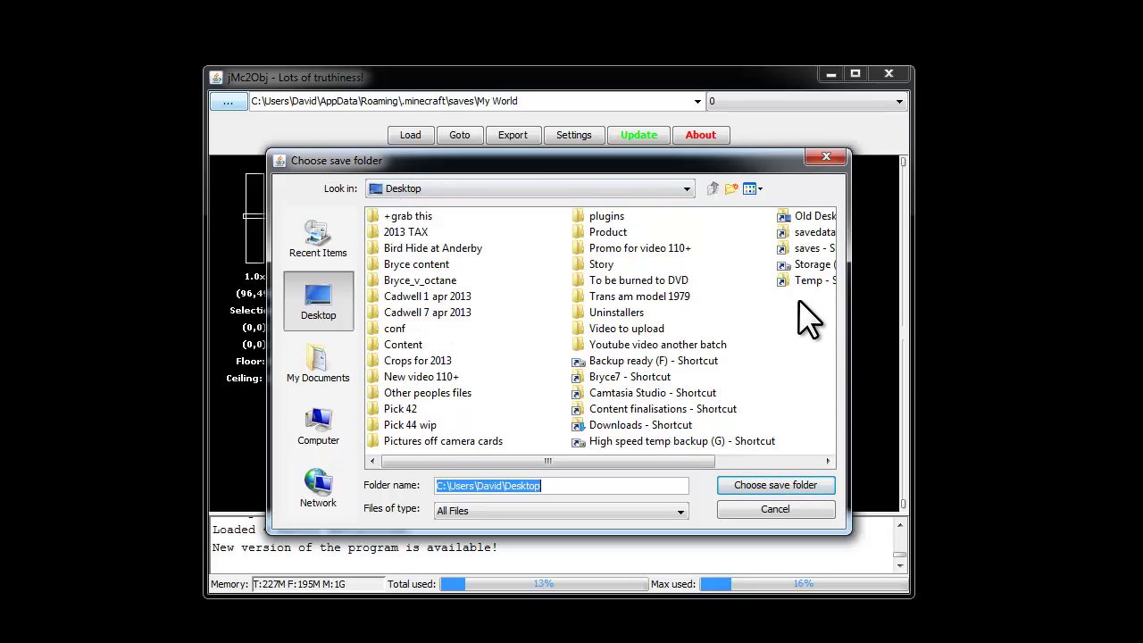
pyautogui.click(409, 190)
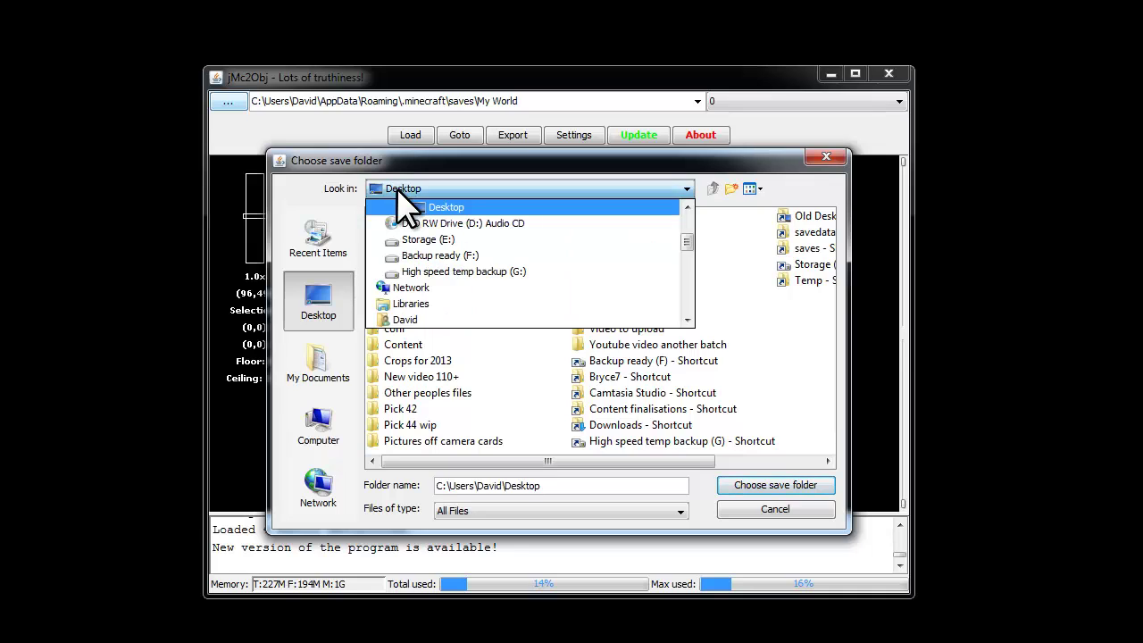
pyautogui.scroll(3, 410, 254)
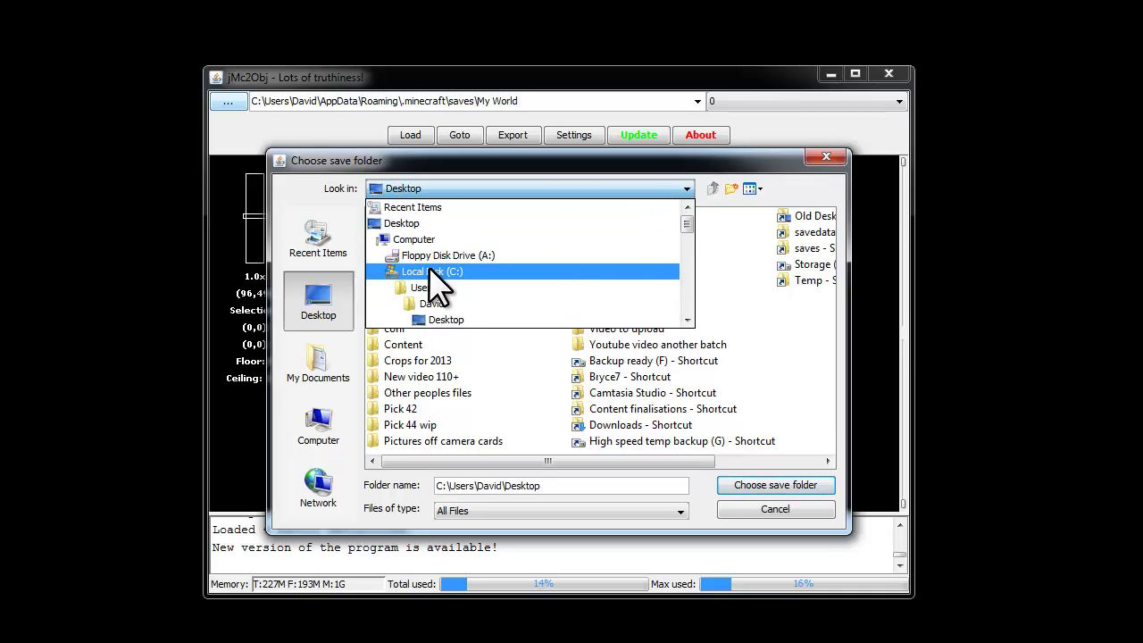
pyautogui.click(425, 272)
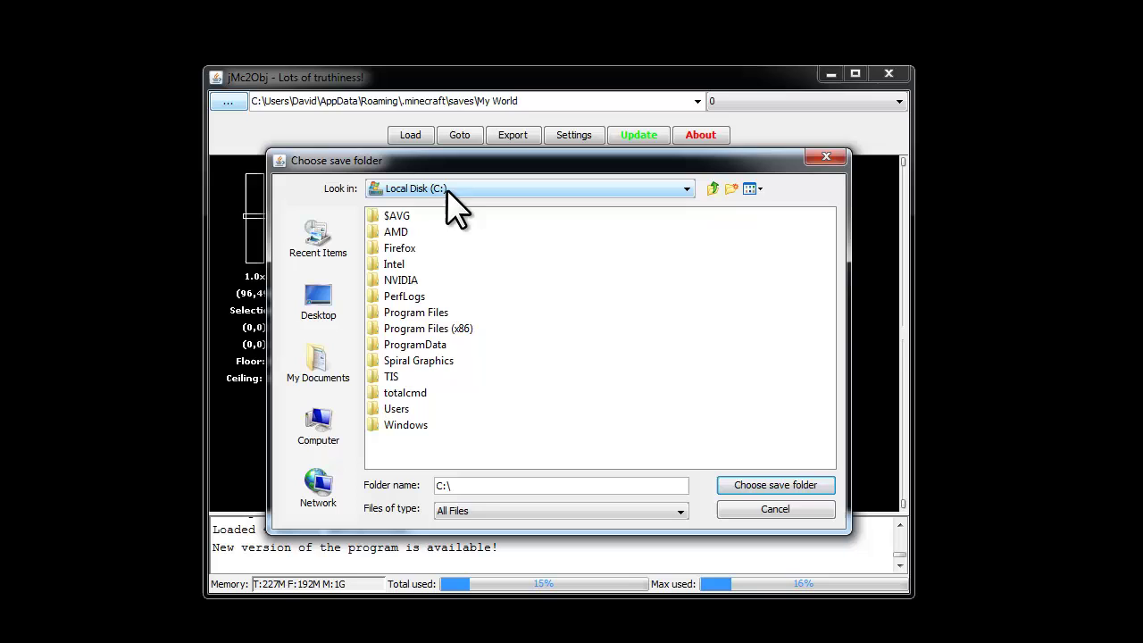
pyautogui.doubleClick(395, 411)
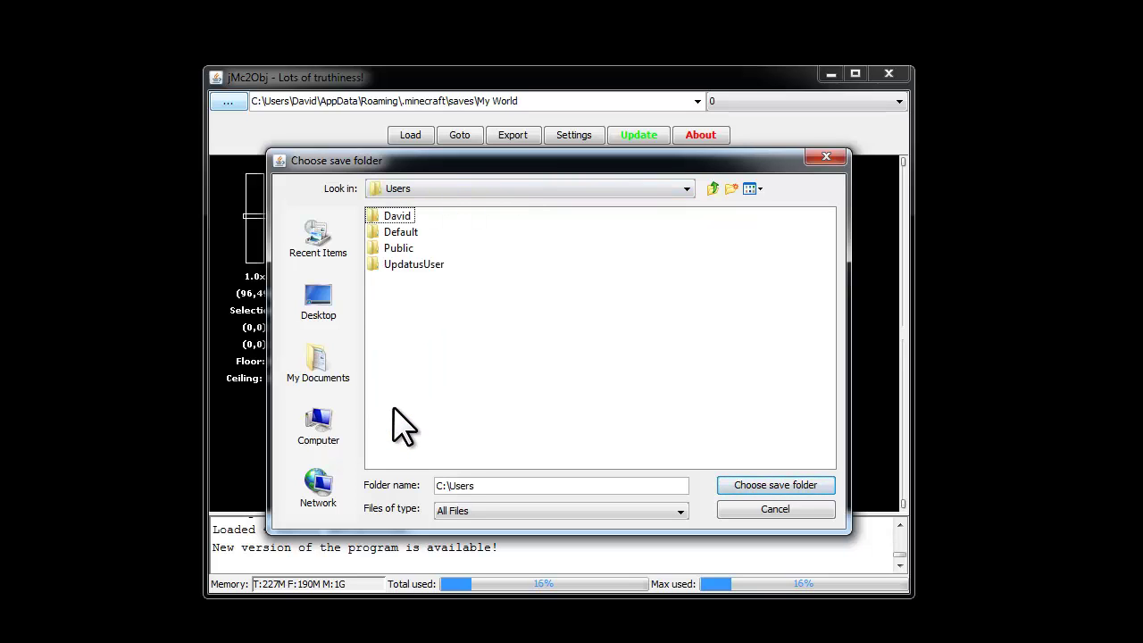
pyautogui.doubleClick(388, 218)
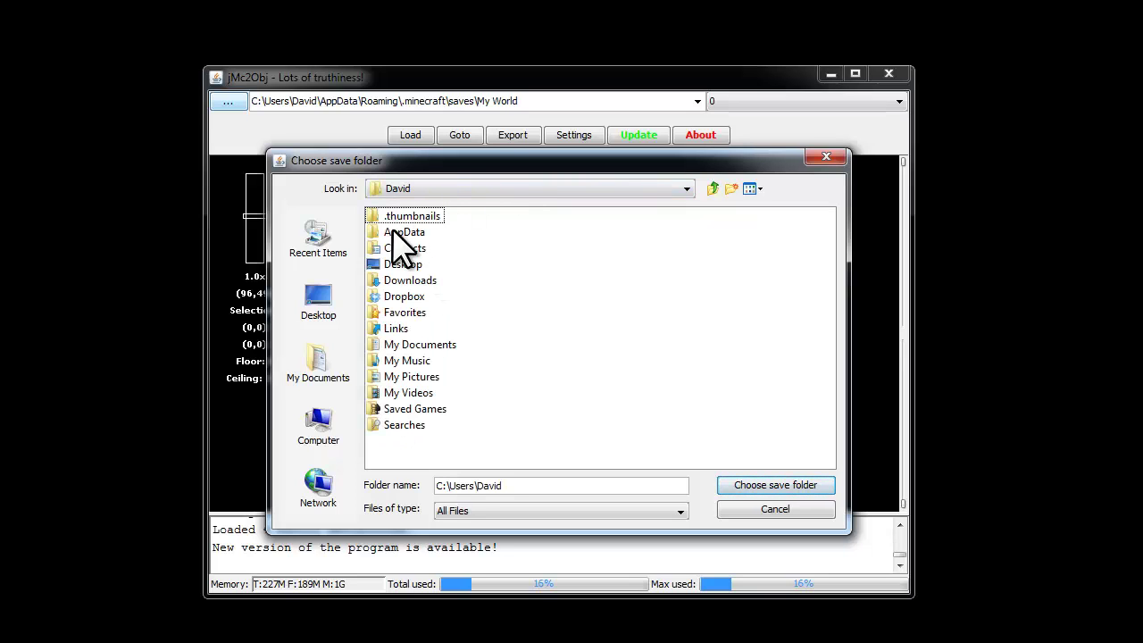
pyautogui.doubleClick(407, 234)
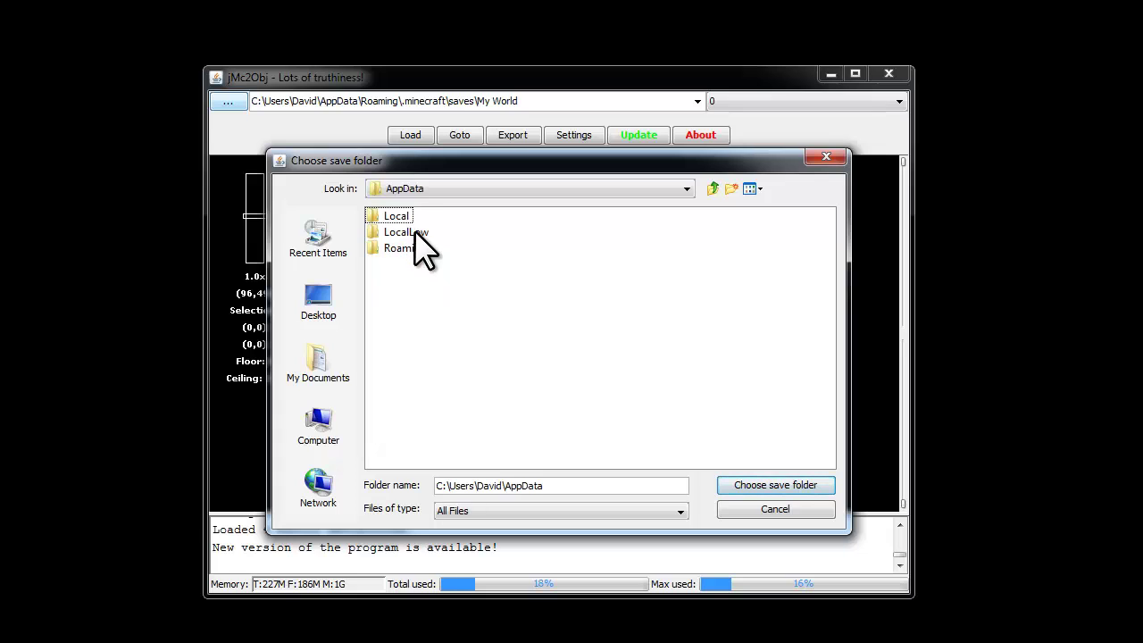
pyautogui.doubleClick(405, 248)
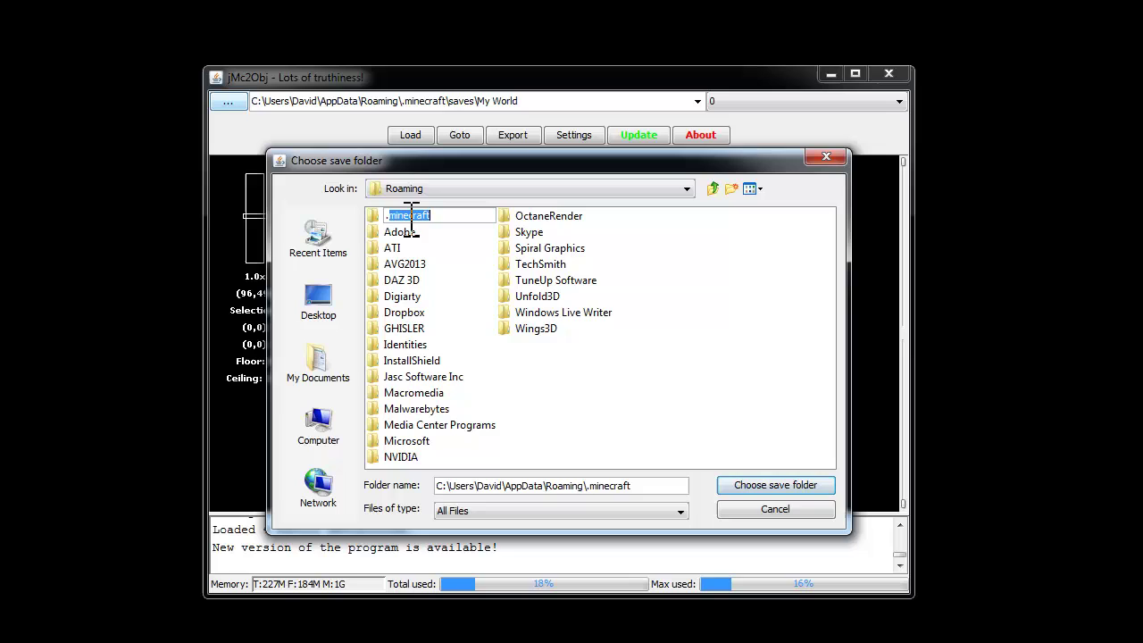
# - Choose the "My World" folder inside .minecraft\saves as the save folder
pyautogui.doubleClick(374, 217)
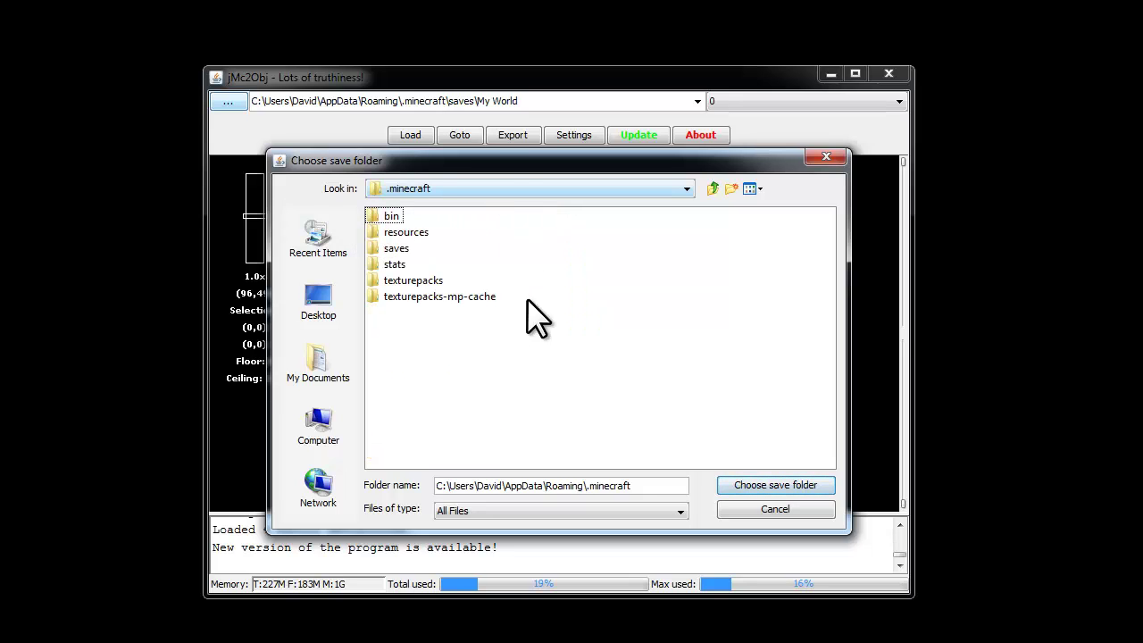
pyautogui.doubleClick(394, 249)
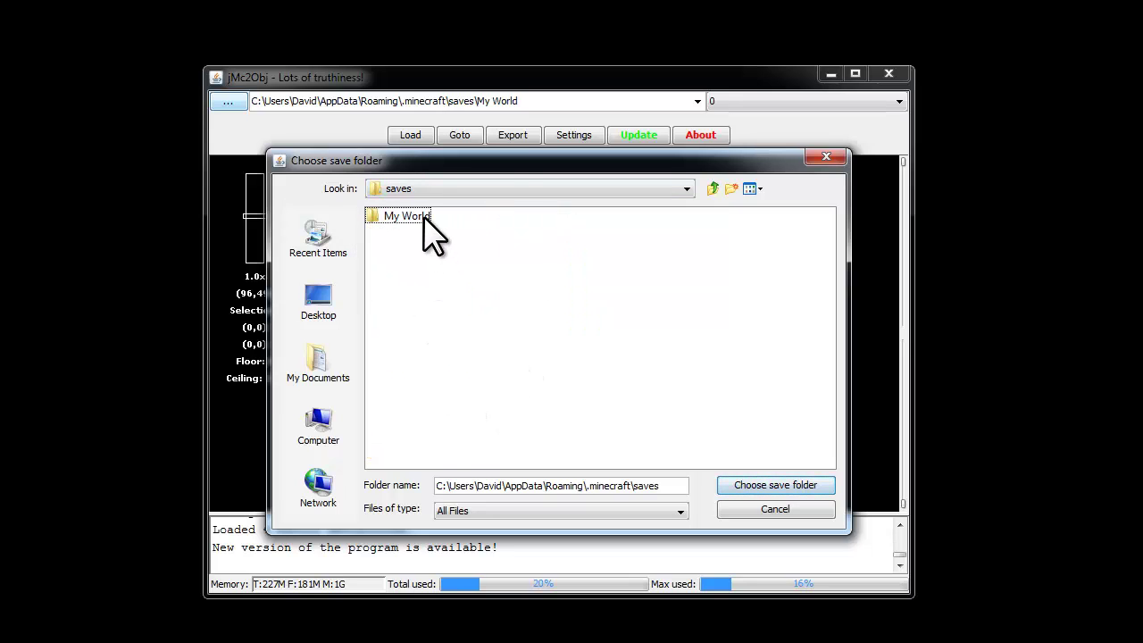
pyautogui.click(420, 218)
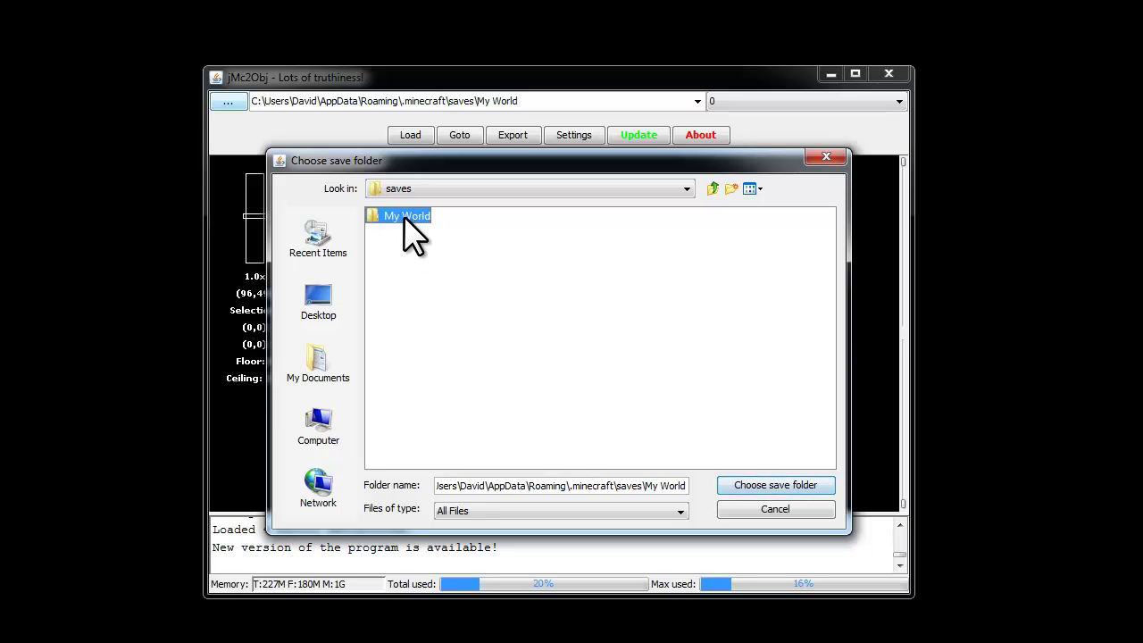
pyautogui.doubleClick(409, 216)
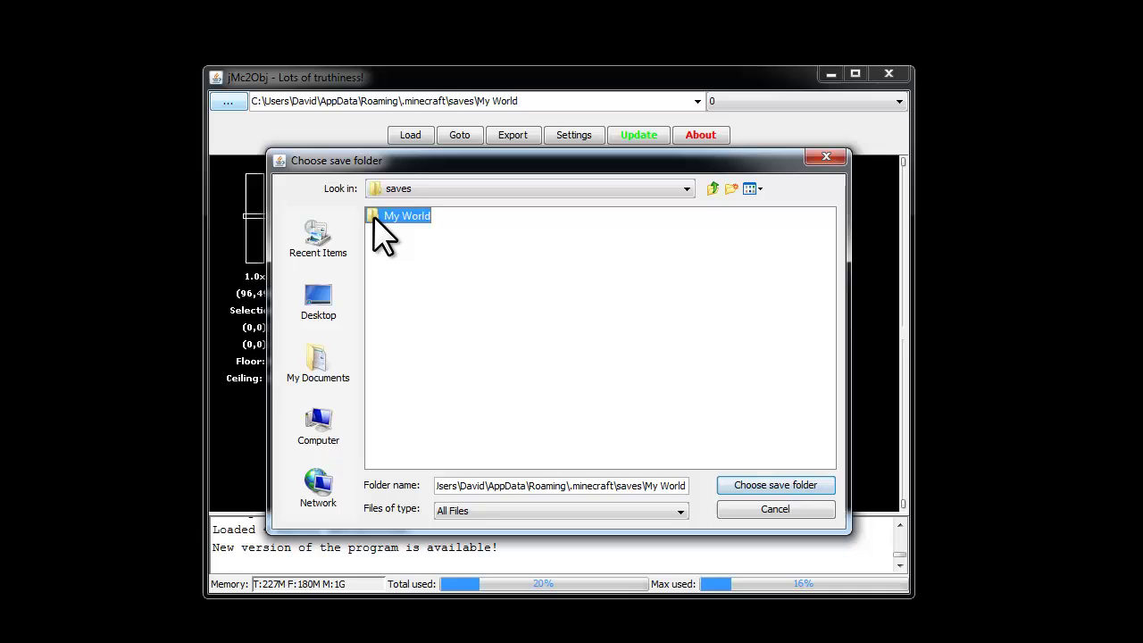
pyautogui.doubleClick(379, 219)
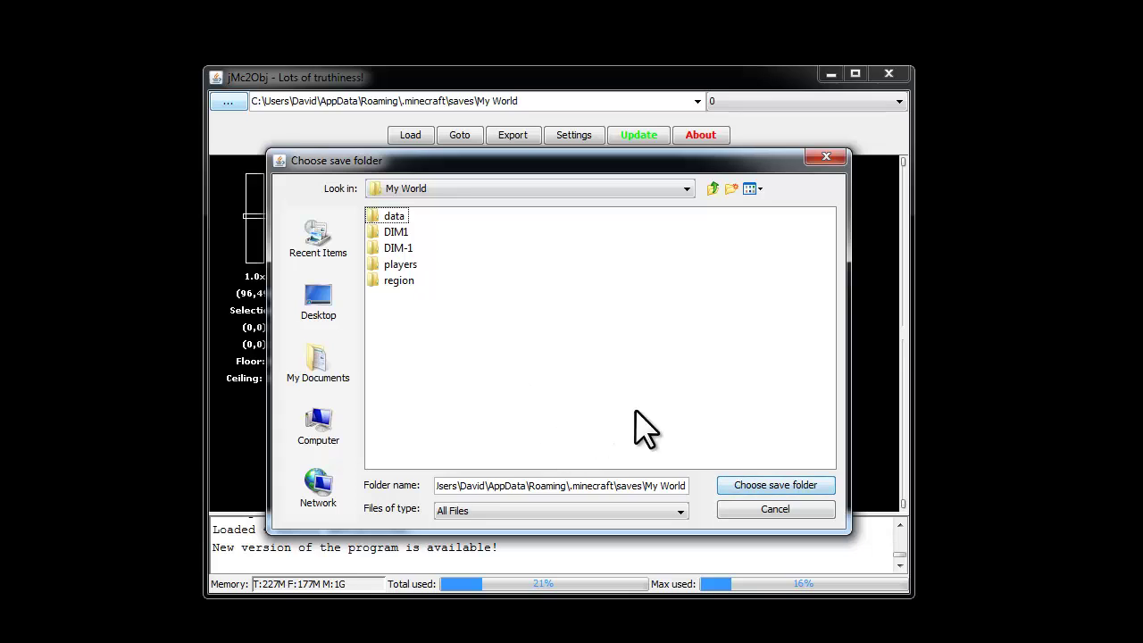
pyautogui.click(777, 486)
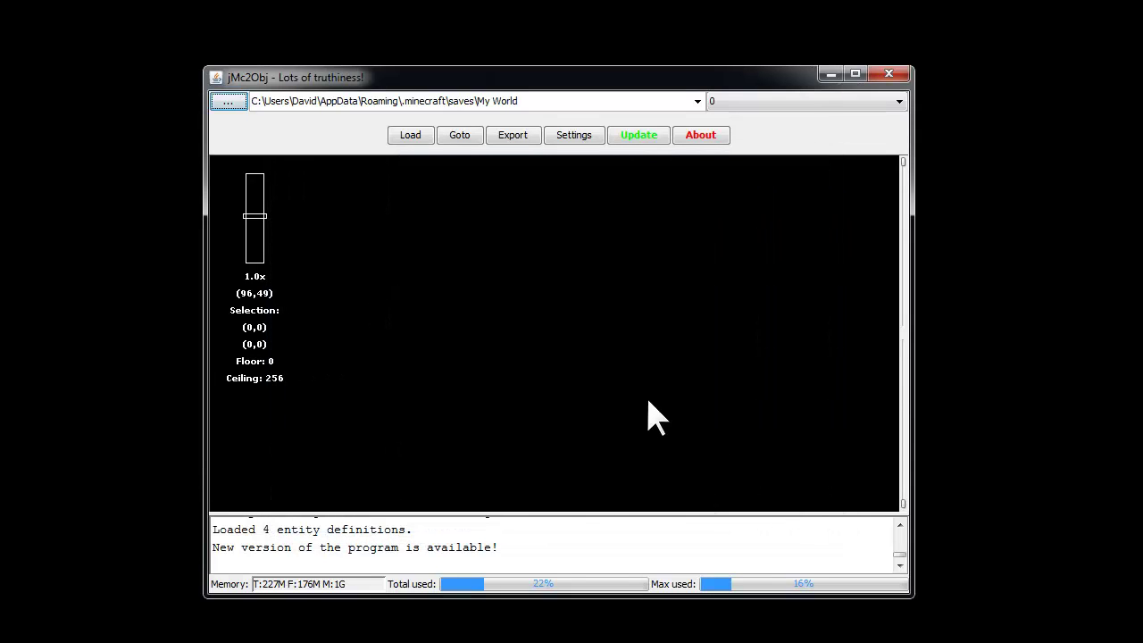
# - Load the world's map and select the area around the lake, from about (100,230) to (184,305)
pyautogui.click(417, 138)
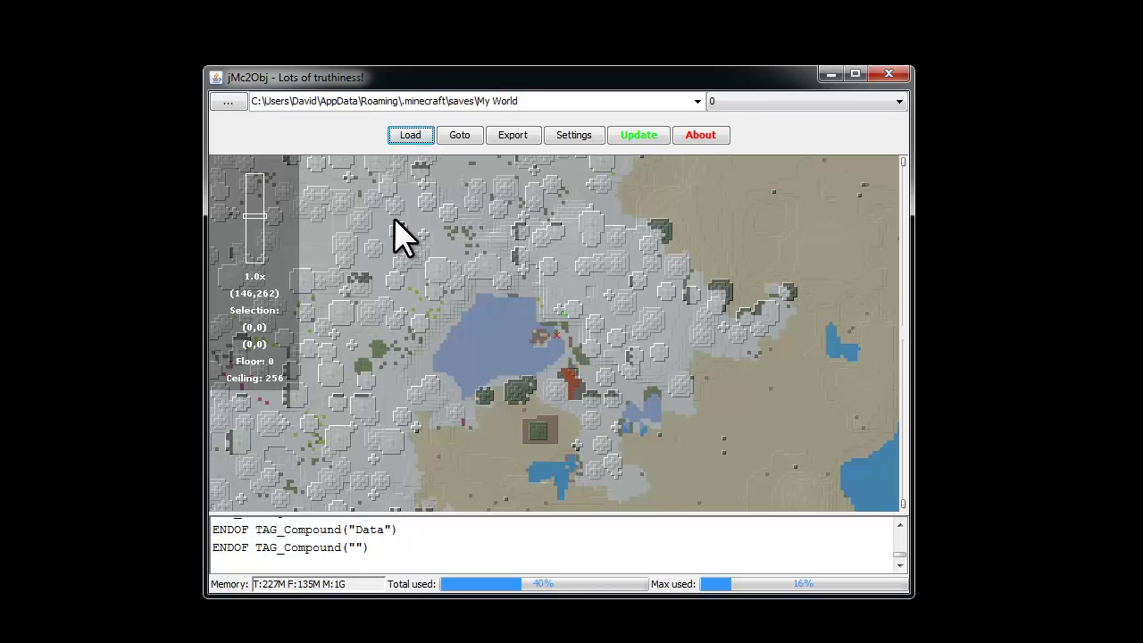
pyautogui.moveTo(390, 218); pyautogui.dragTo(690, 488)
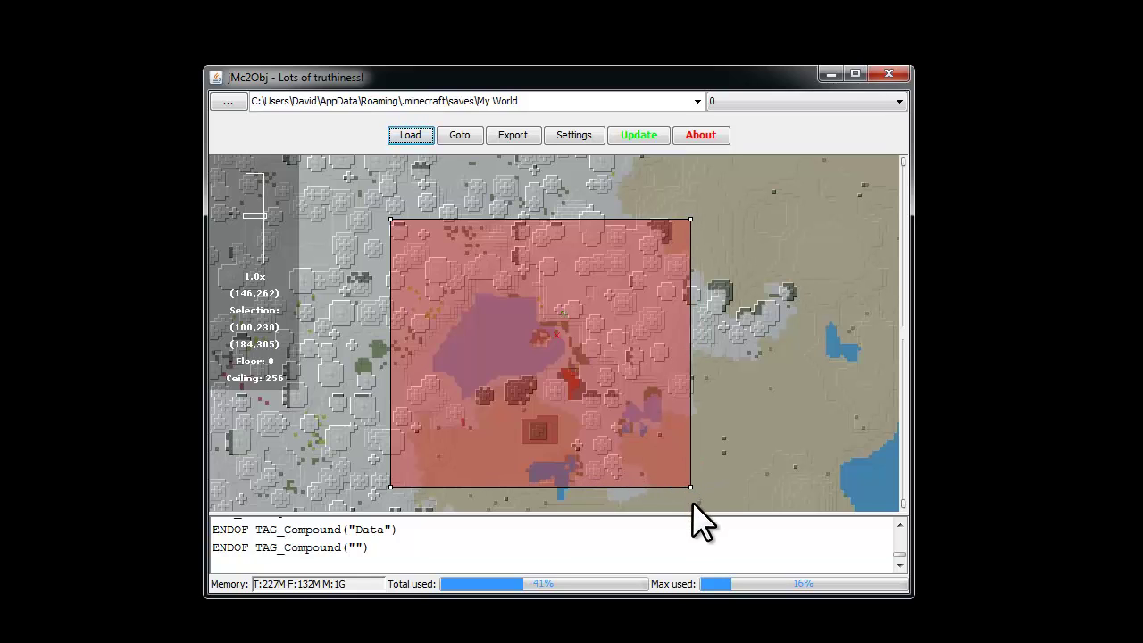
# - Export the selected area to the Desktop with the existing export options, and export Minecraft's own textures at 1x to the tex folder
pyautogui.click(517, 137)
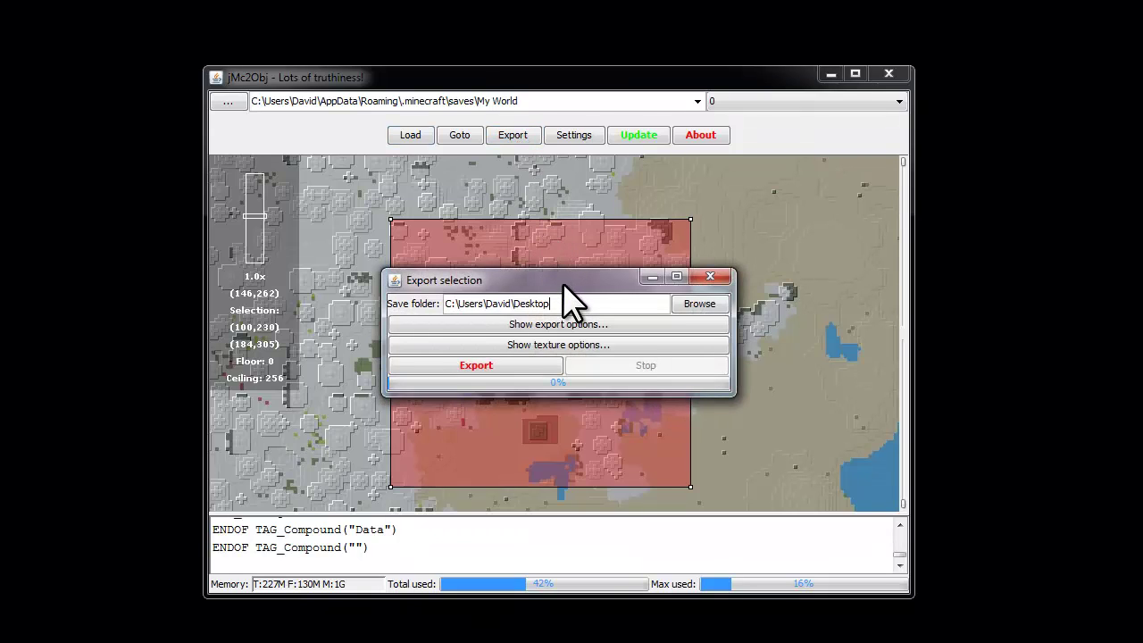
pyautogui.moveTo(564, 284); pyautogui.dragTo(510, 66)
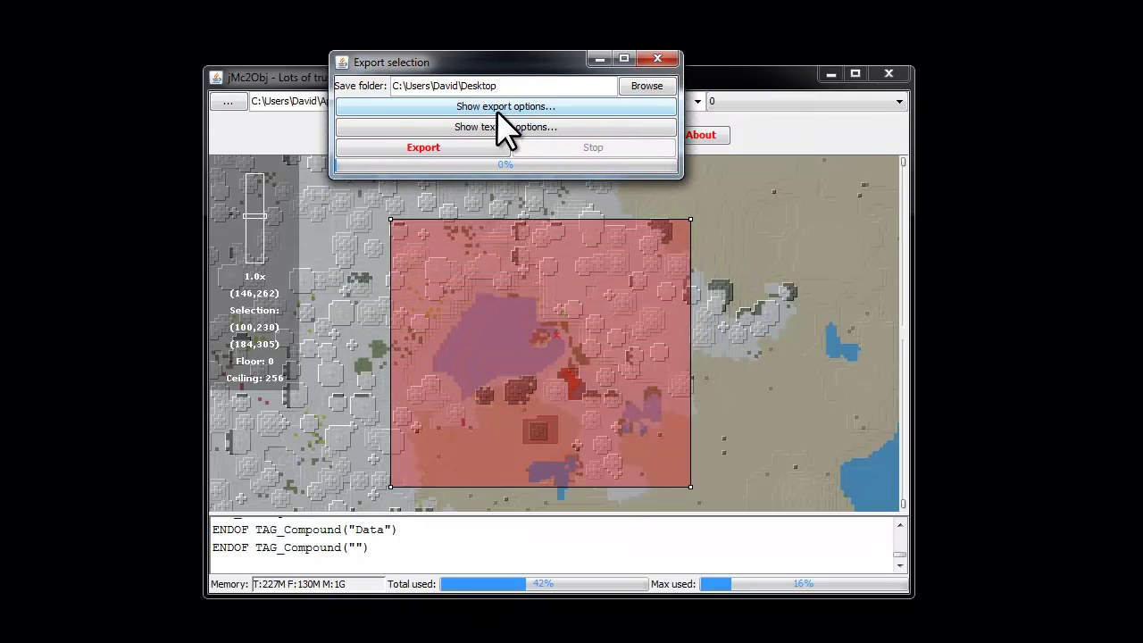
pyautogui.click(506, 111)
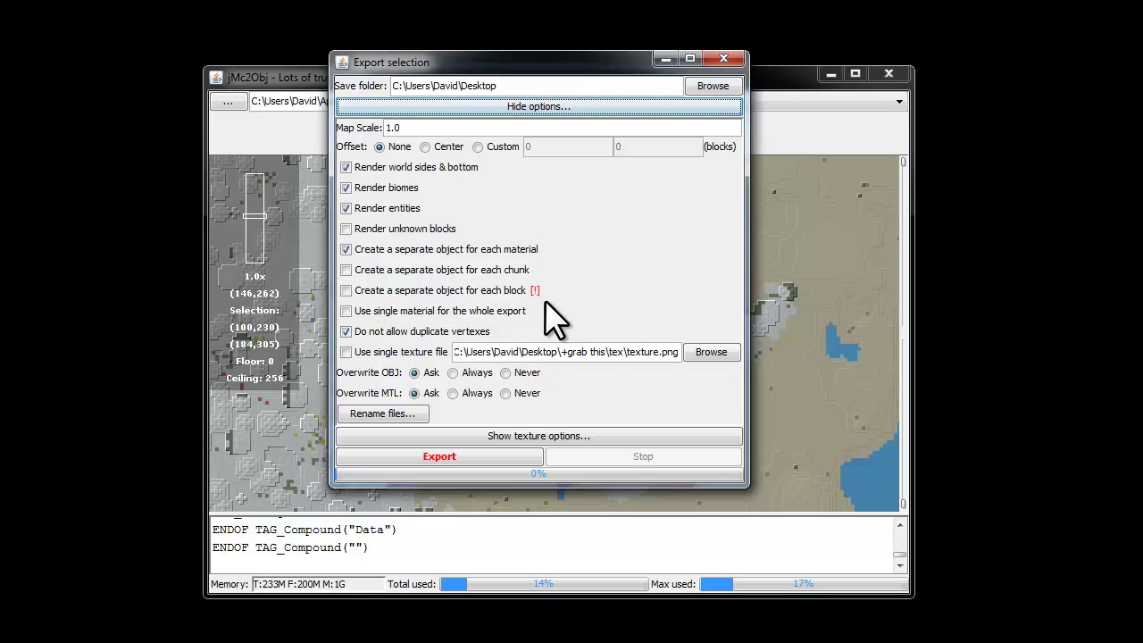
pyautogui.click(457, 458)
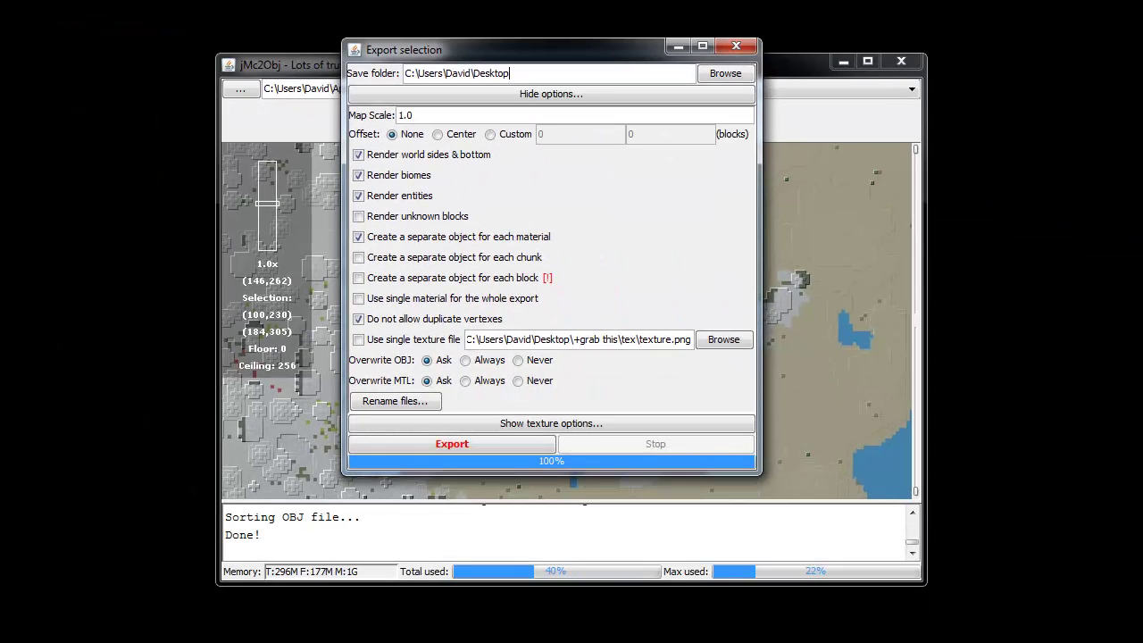
pyautogui.click(571, 425)
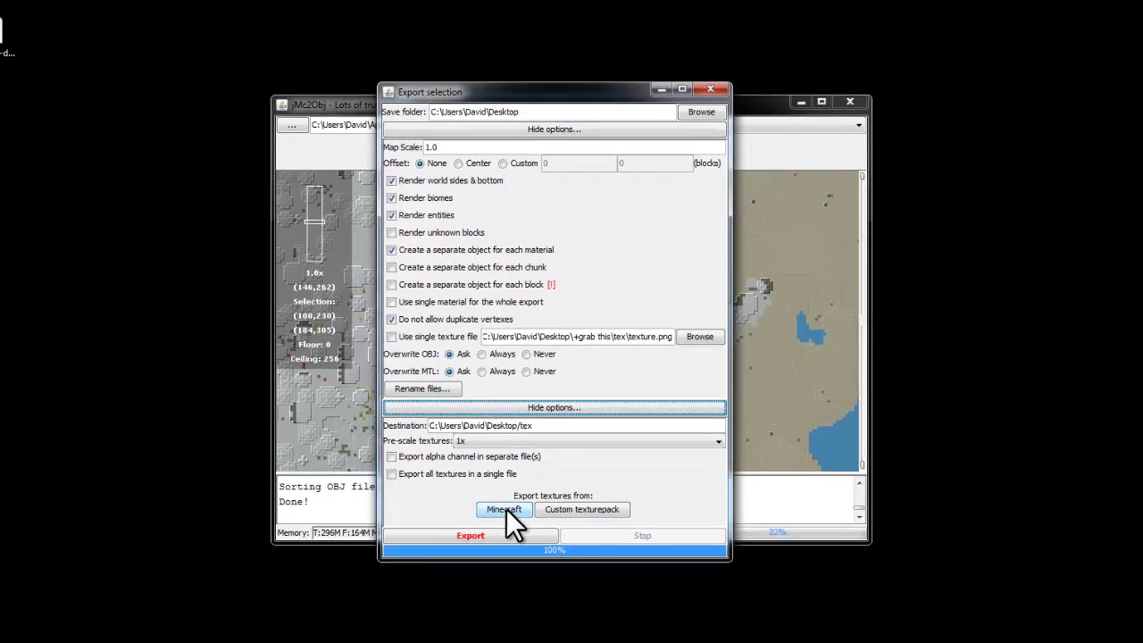
pyautogui.click(518, 470)
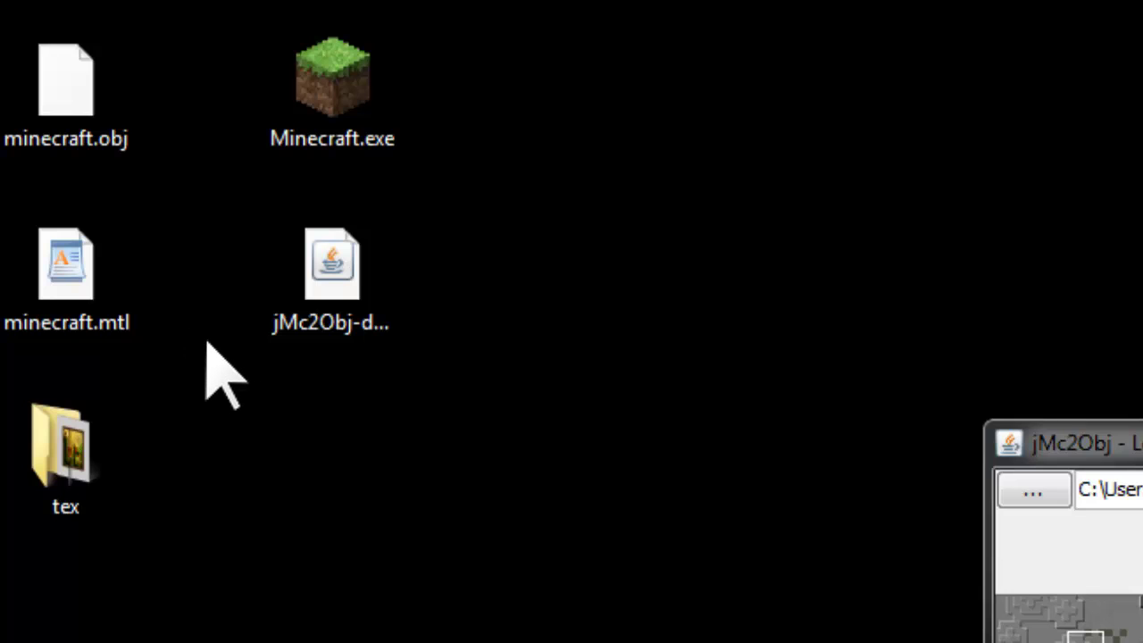
# - Move minecraft.obj and minecraft.mtl from the desktop into the tex folder
pyautogui.moveTo(202, 346); pyautogui.dragTo(51, 102)
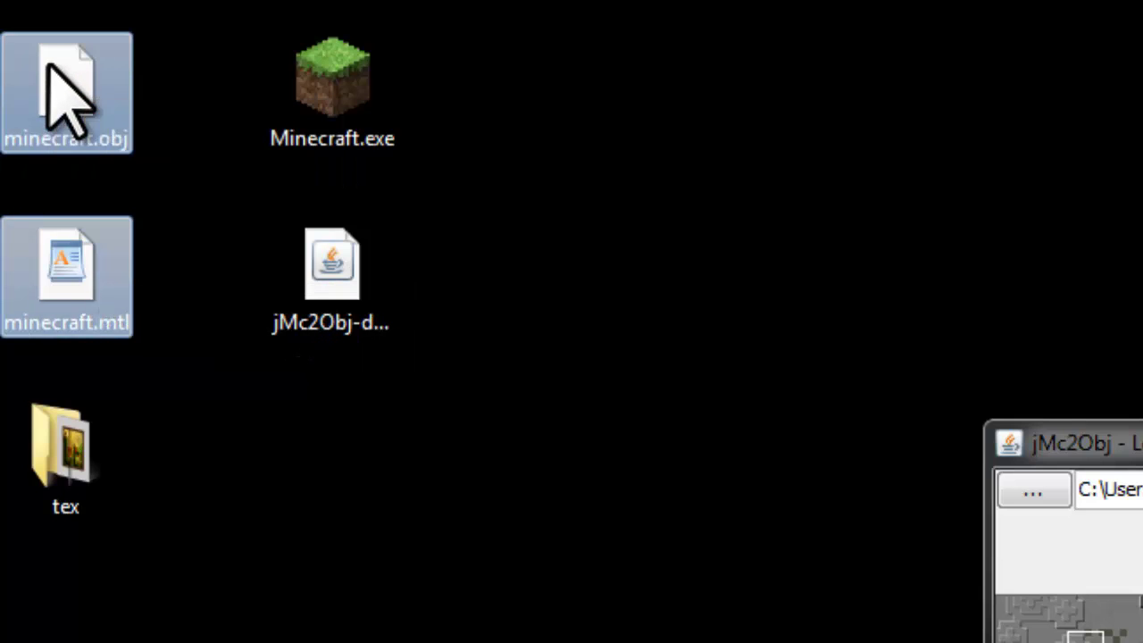
pyautogui.moveTo(54, 81); pyautogui.dragTo(56, 450)
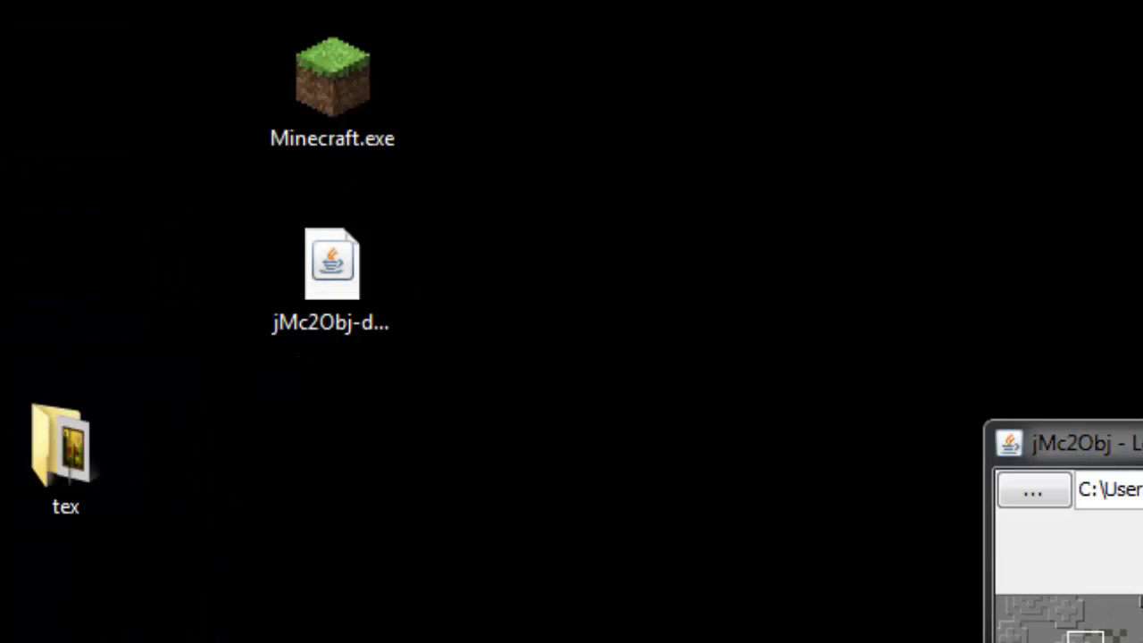
pyautogui.click(49, 451)
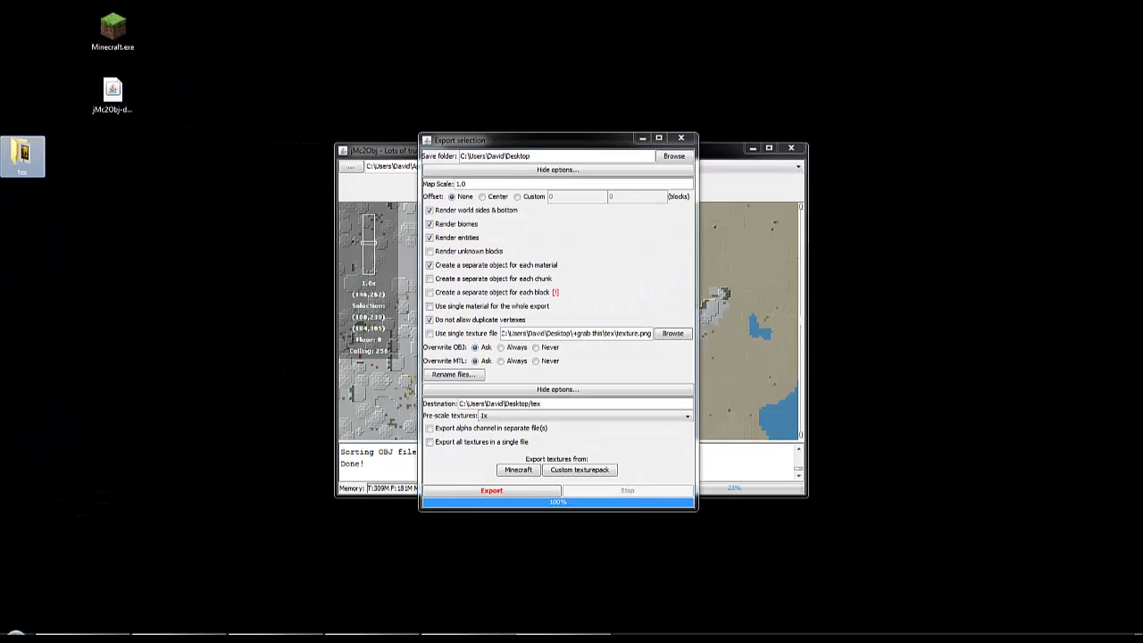
# - Switch to Bryce 7.1 Pro and delete the default ground plane from the scene
pyautogui.press('Delete')
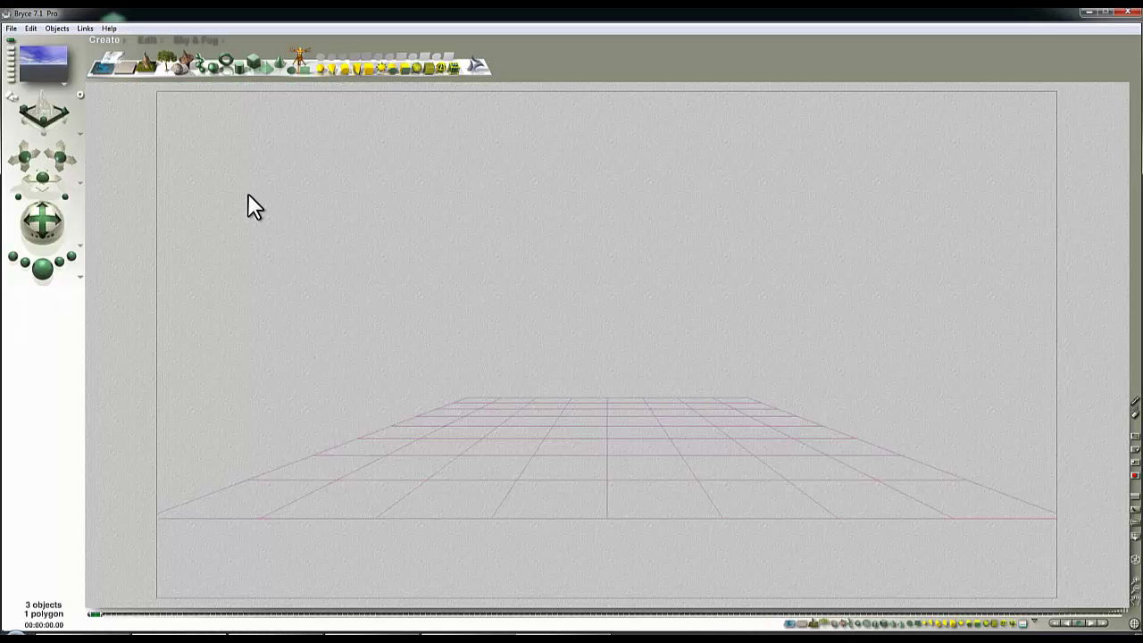
pyautogui.click(627, 416)
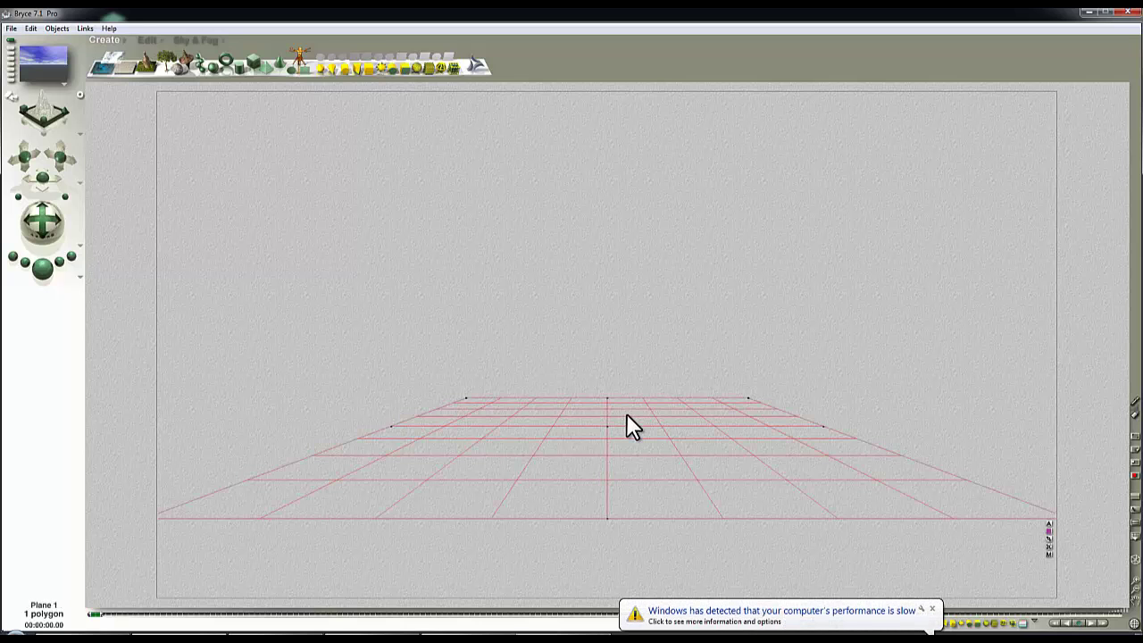
pyautogui.press('Delete')
# - Import minecraft.obj from the tex folder using the Obj group material grouping mode, acknowledging the missing mushroom_brown.png file
pyautogui.click(12, 28)
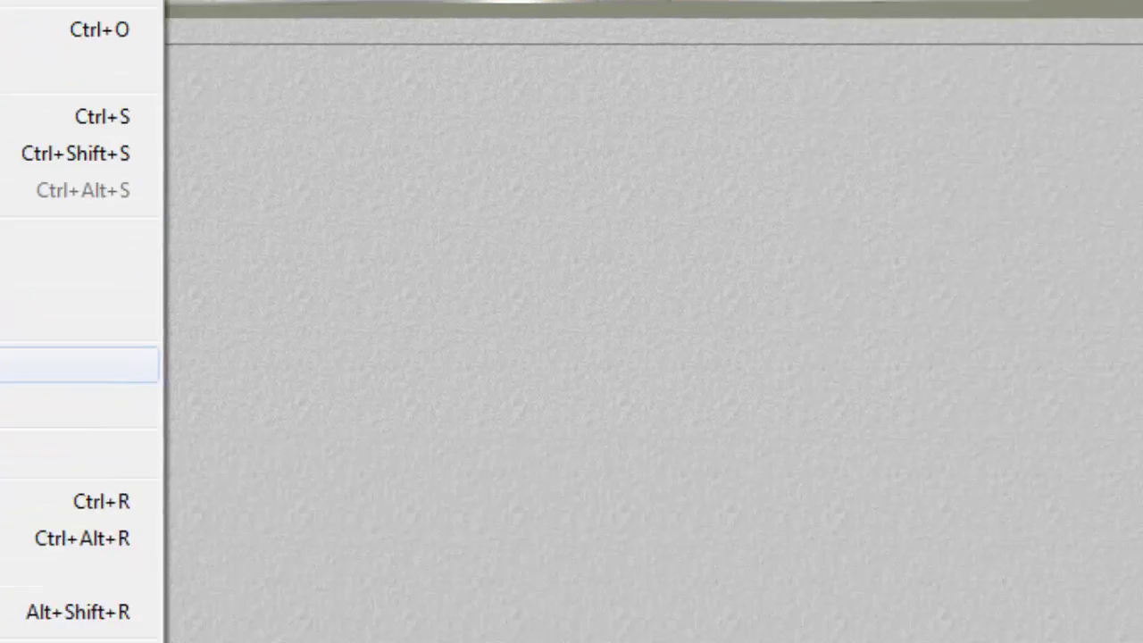
pyautogui.click(90, 242)
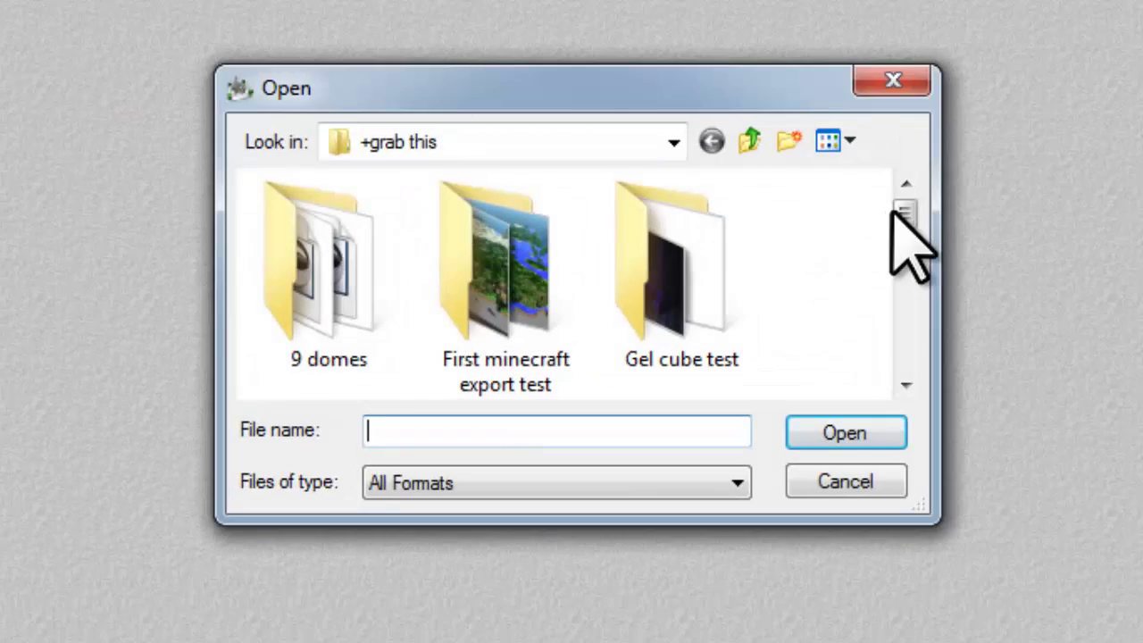
pyautogui.moveTo(891, 210); pyautogui.dragTo(926, 336)
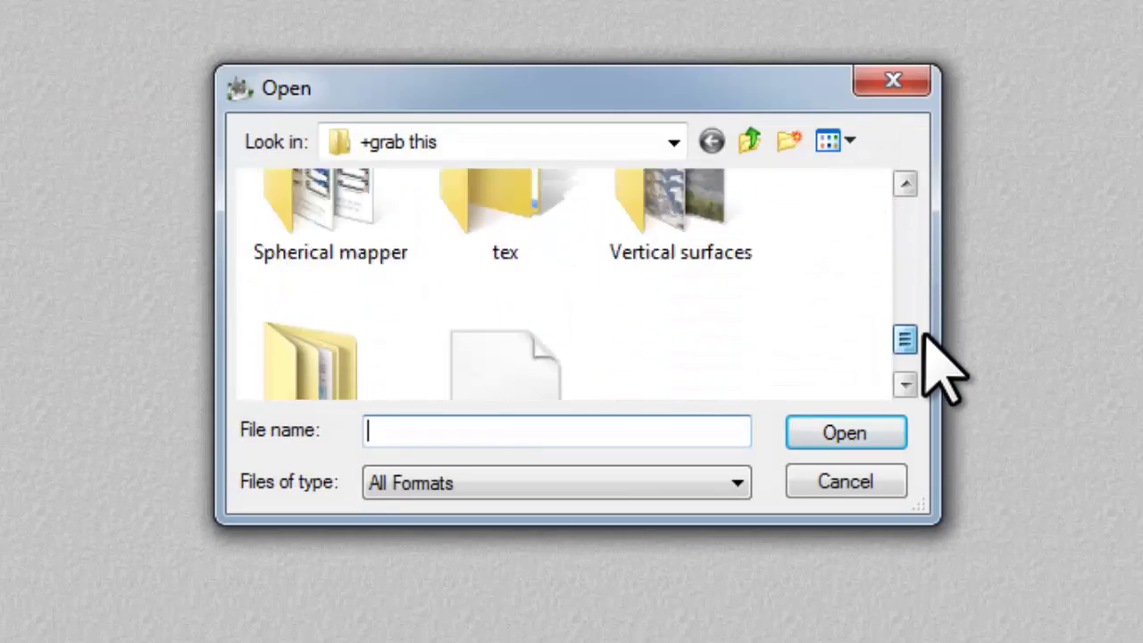
pyautogui.doubleClick(533, 327)
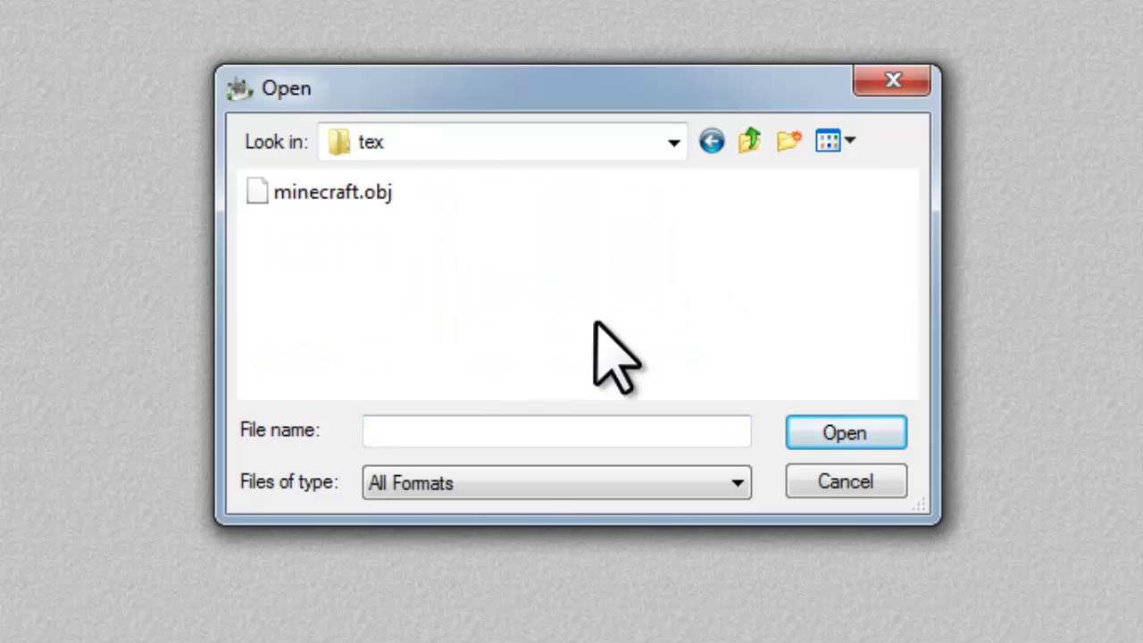
pyautogui.click(343, 198)
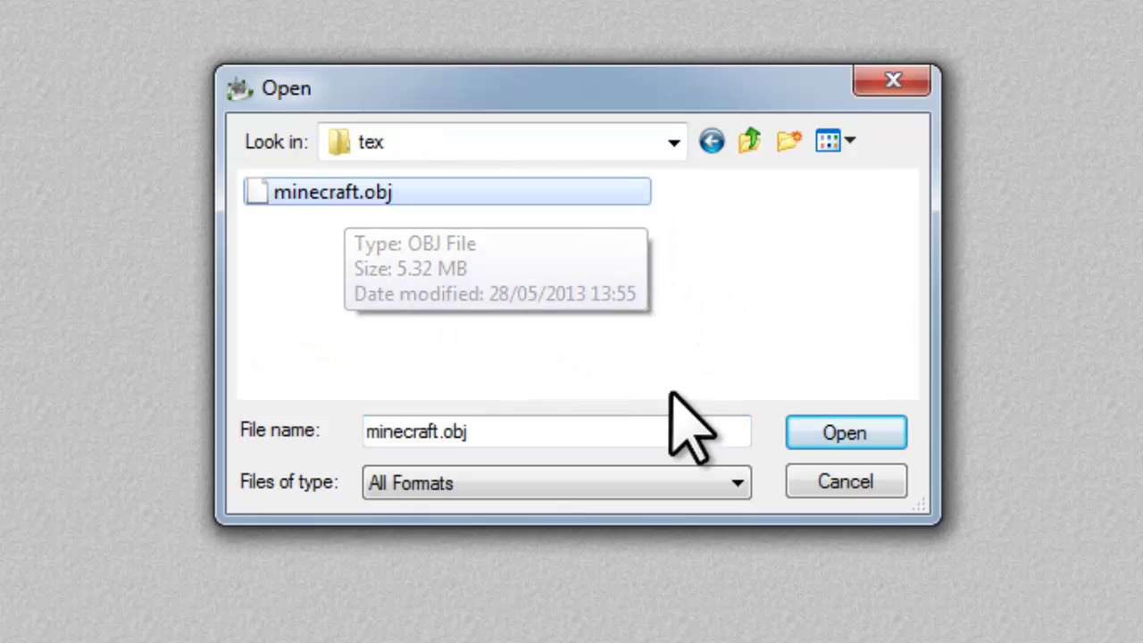
pyautogui.click(852, 436)
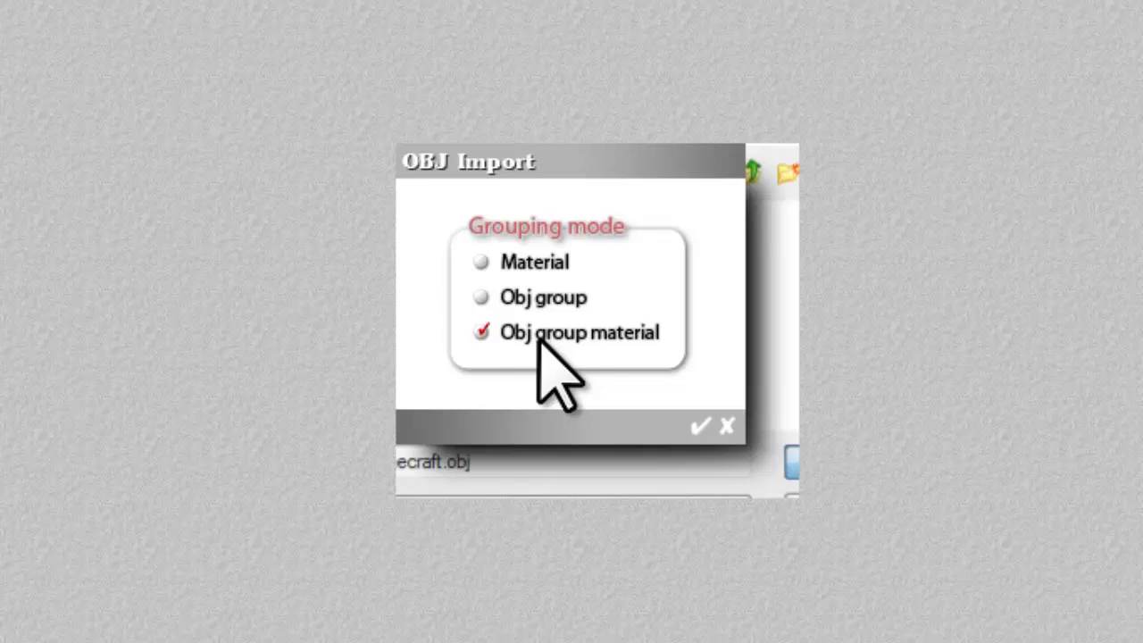
pyautogui.click(701, 426)
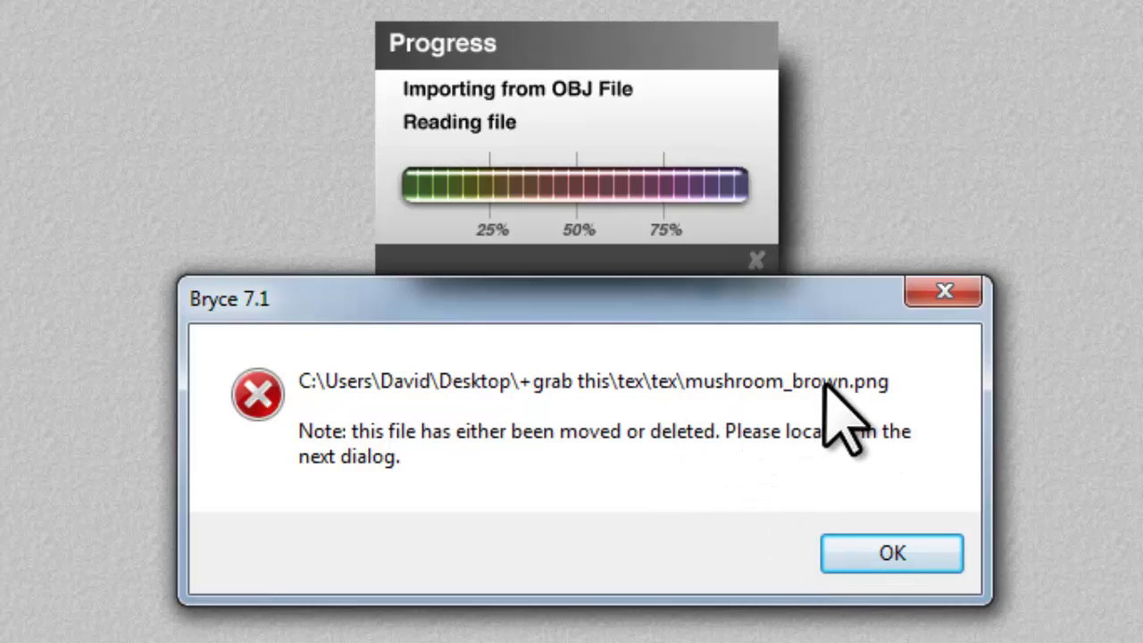
pyautogui.click(894, 555)
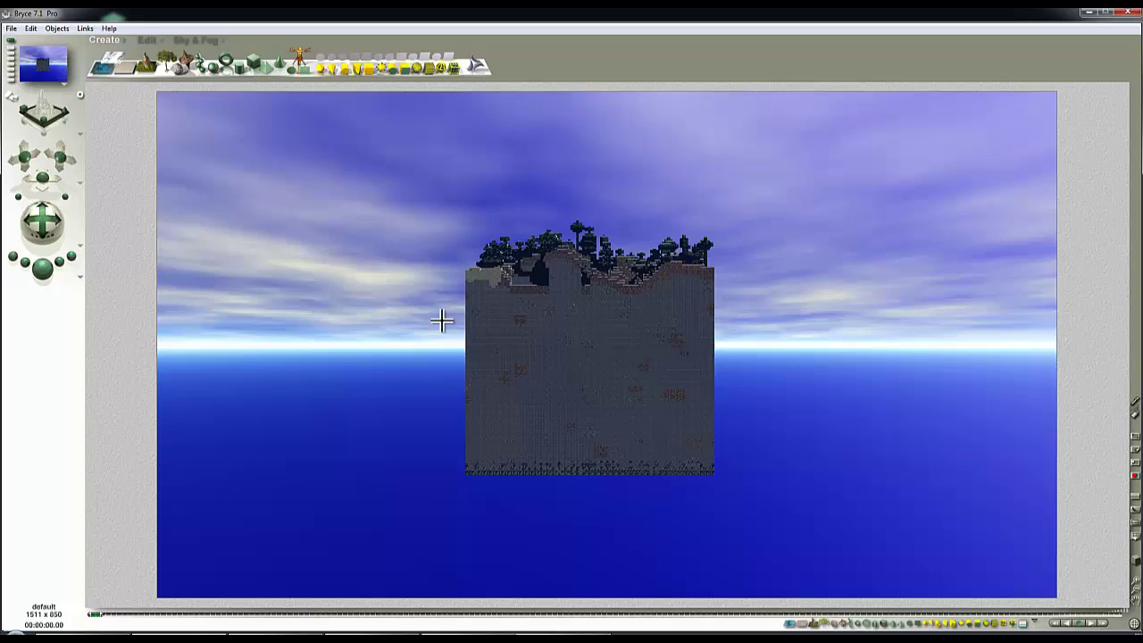
# - Render the imported Minecraft model from a raised viewpoint looking down on the lake and trees
pyautogui.click(622, 343)
pyautogui.click(145, 39)
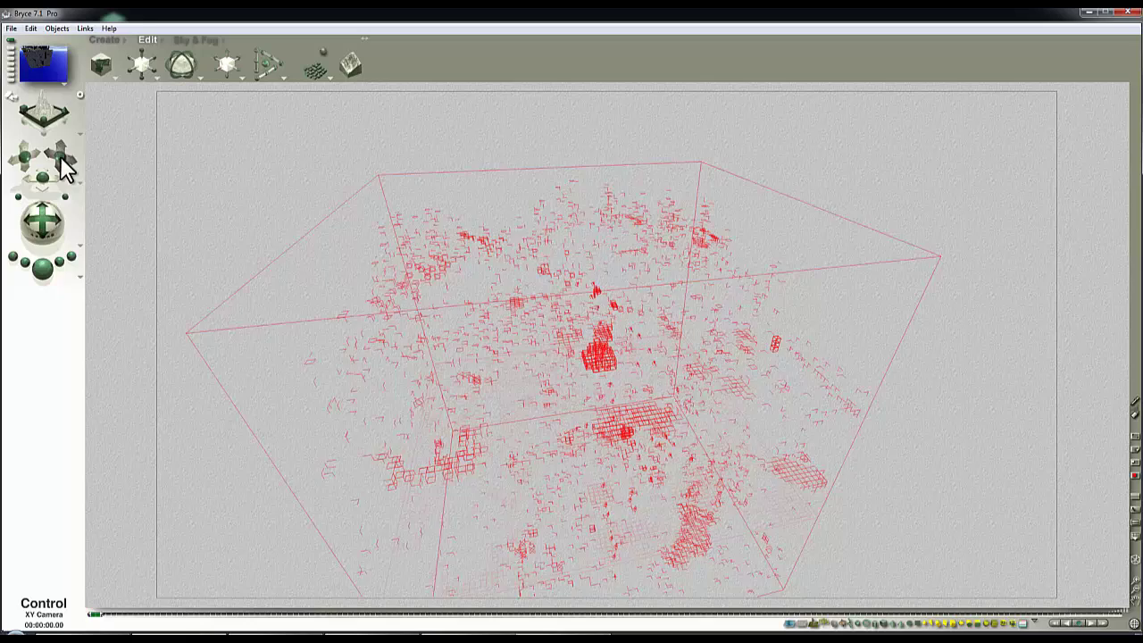
pyautogui.click(43, 275)
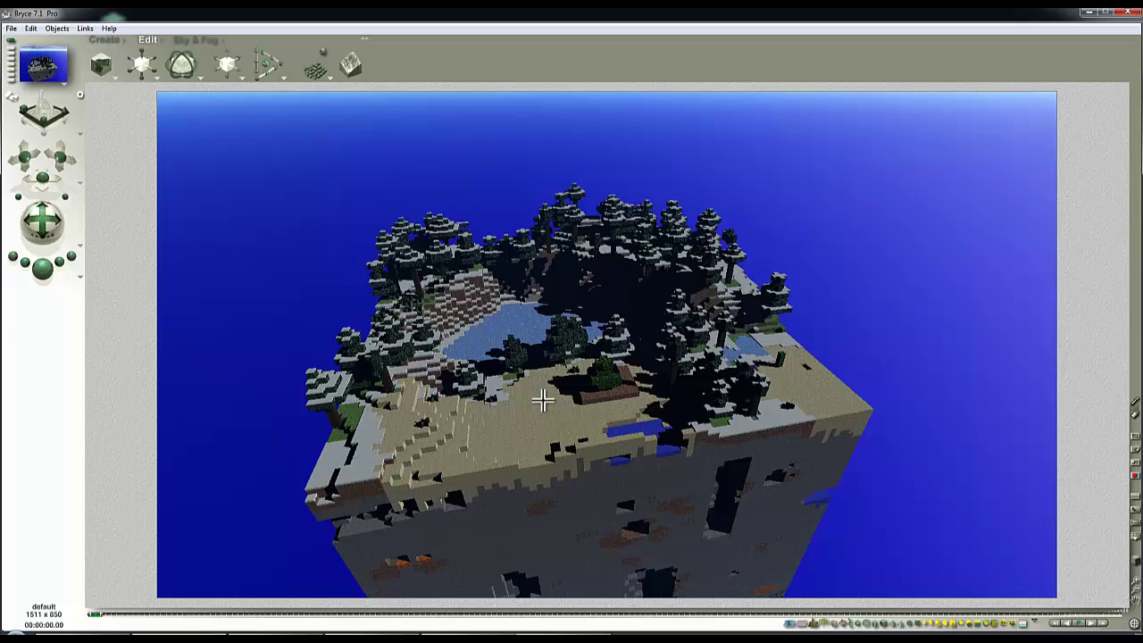
# - Return from the render to the selected model and set its display mode to Textured Shaded
pyautogui.click(597, 271)
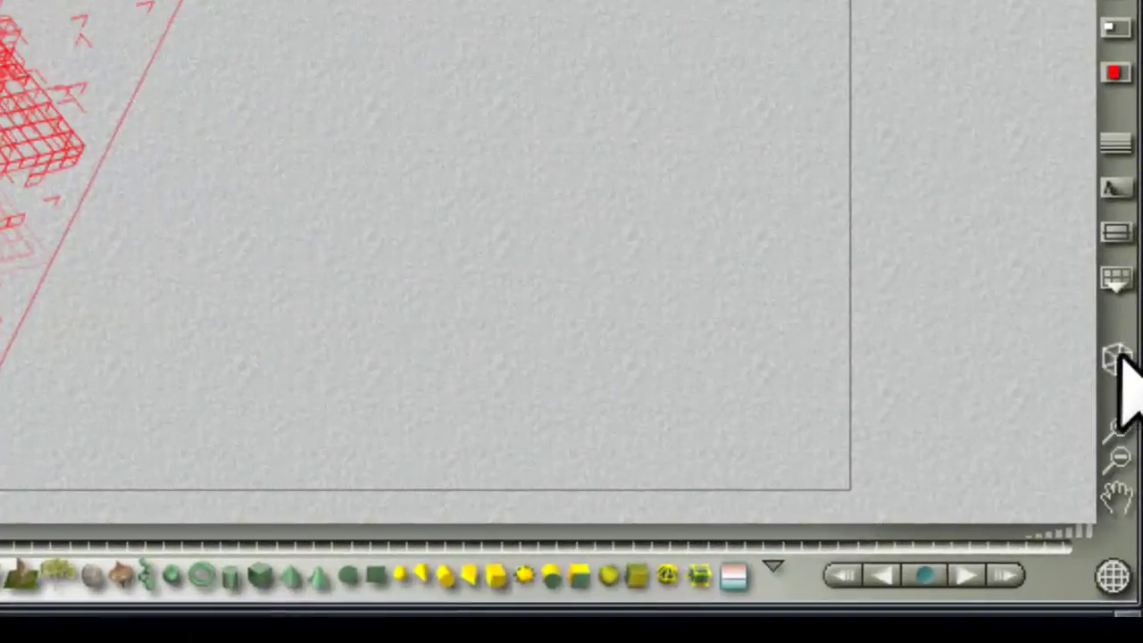
pyautogui.click(1121, 358)
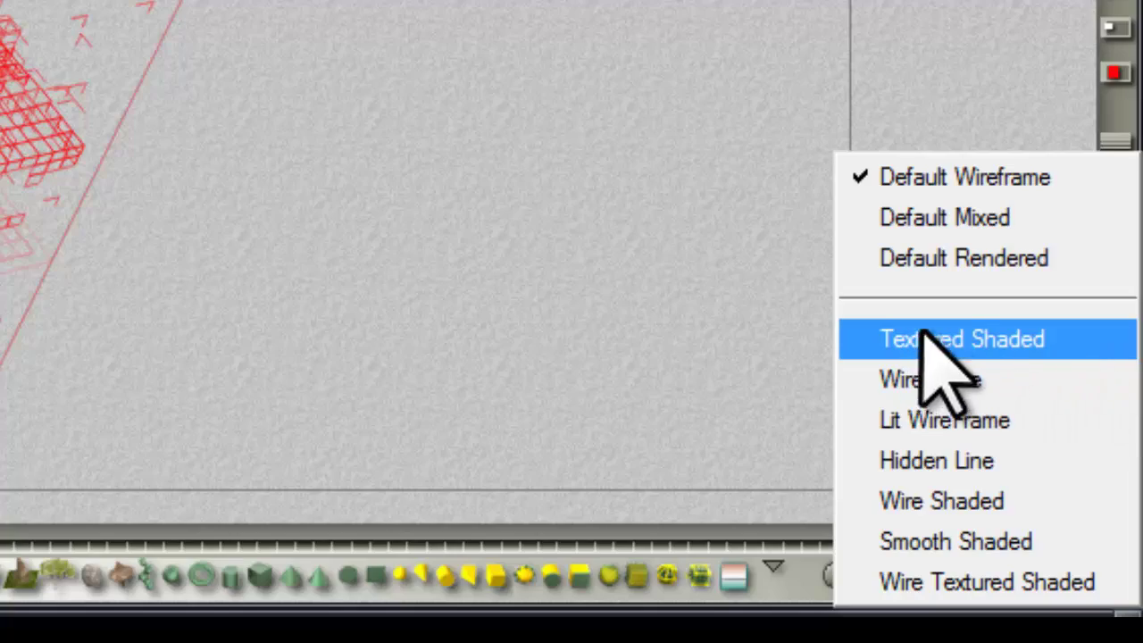
pyautogui.click(993, 338)
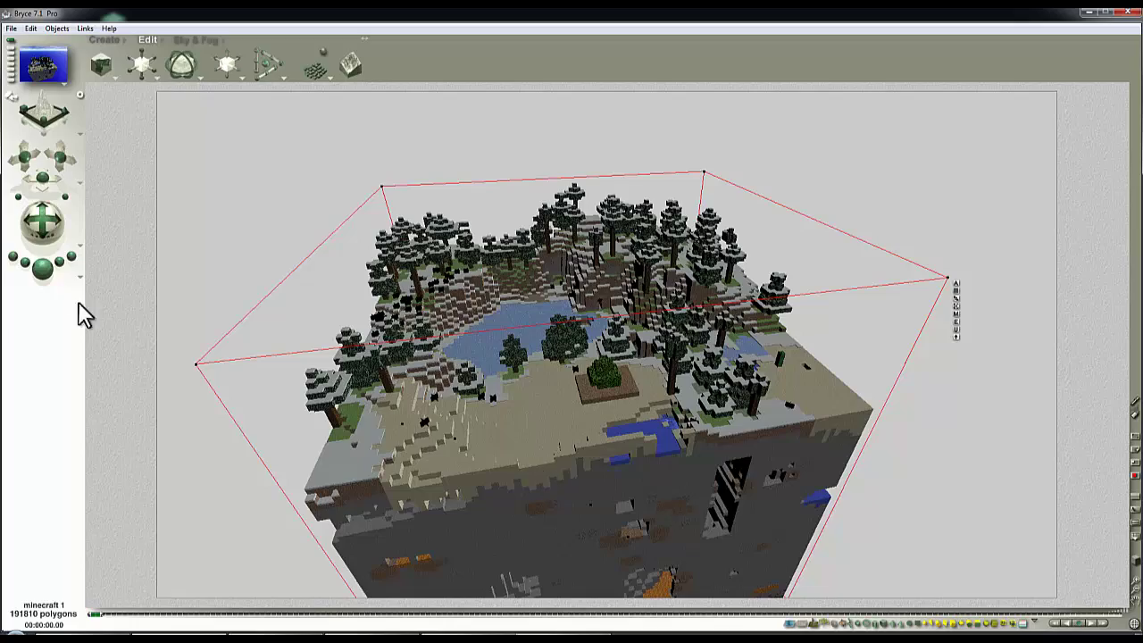
# - Select the minecraft_leaves_pine_1 mesh among the trees by the lake and set its material to Blend Transparency
pyautogui.moveTo(36, 178); pyautogui.dragTo(58, 162)
pyautogui.moveTo(45, 222); pyautogui.dragTo(52, 220)
pyautogui.moveTo(59, 159); pyautogui.dragTo(64, 189)
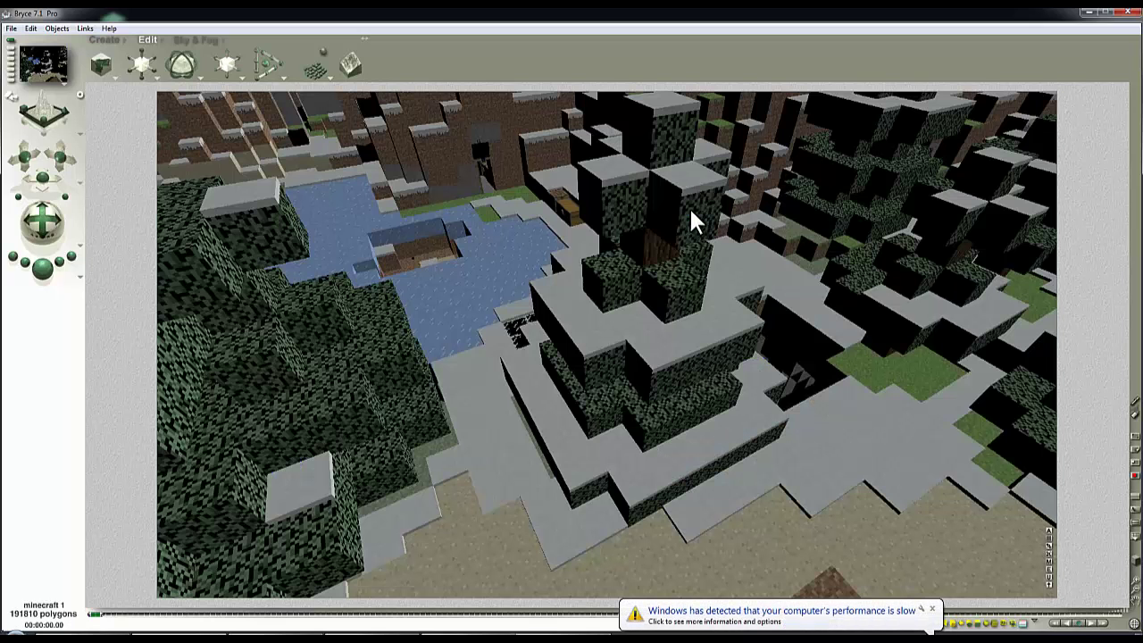
pyautogui.rightClick(690, 206)
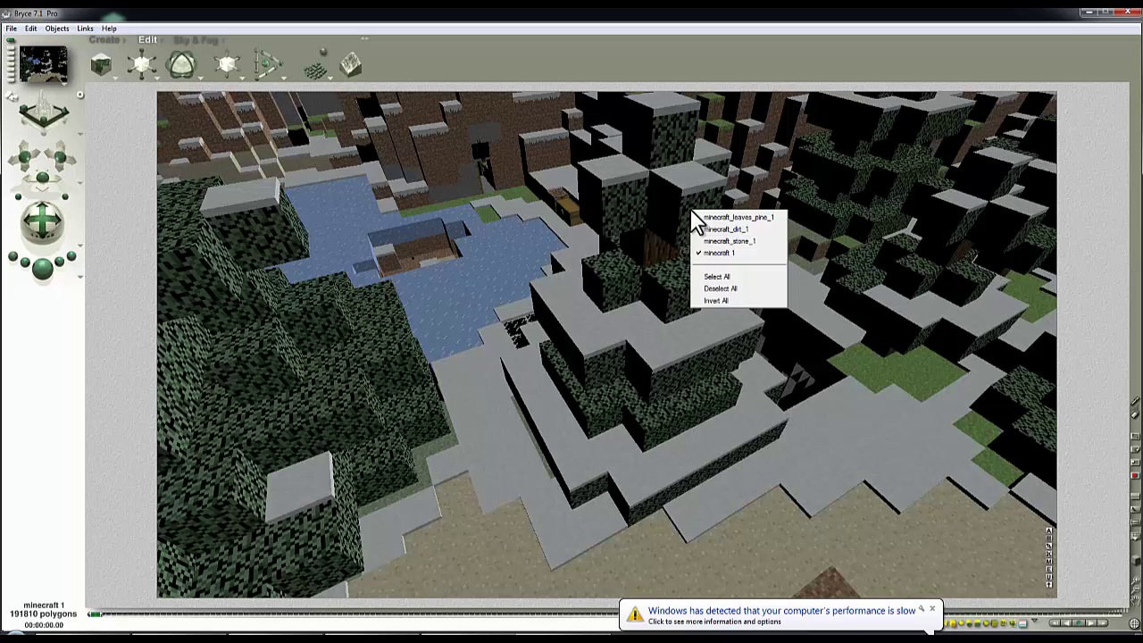
pyautogui.click(763, 220)
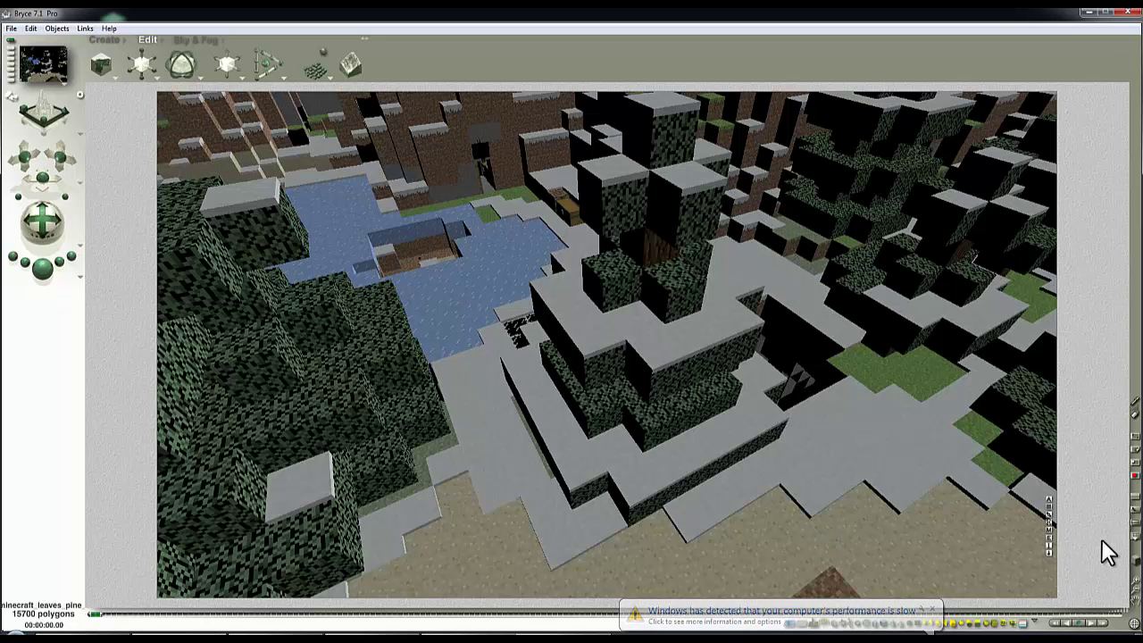
pyautogui.hotkey('ctrl', 'm')
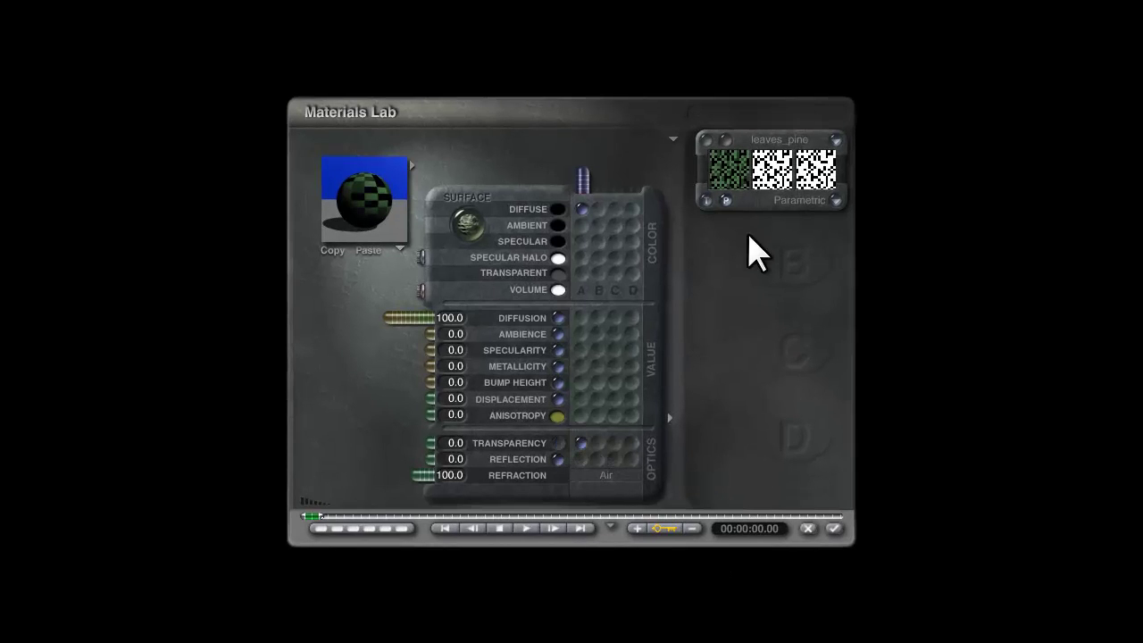
pyautogui.click(673, 139)
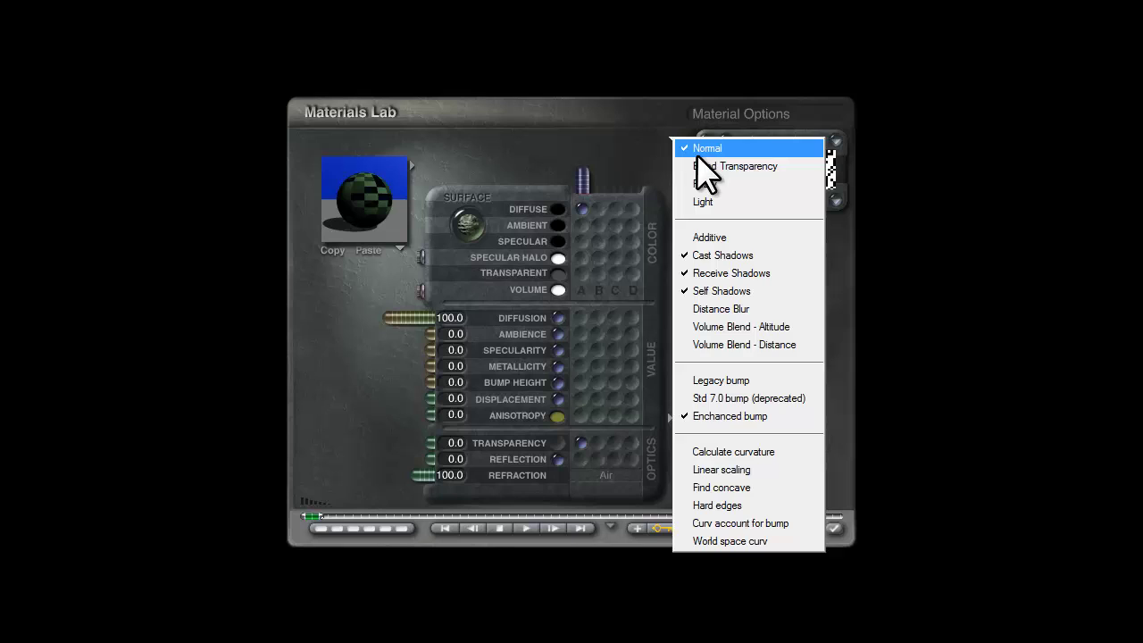
pyautogui.click(719, 166)
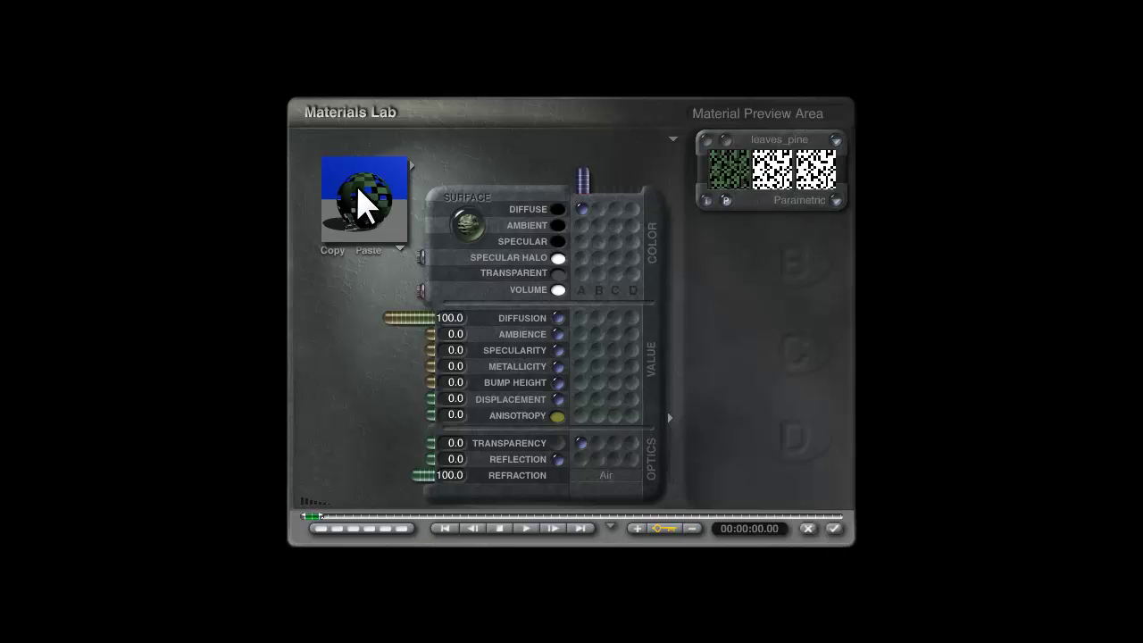
pyautogui.click(833, 529)
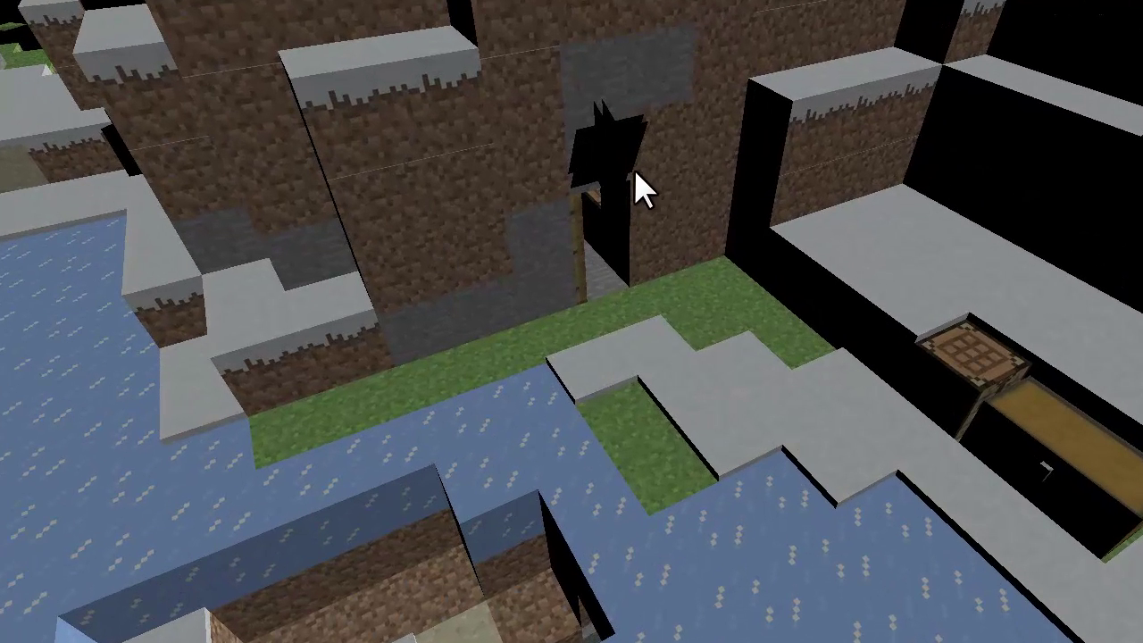
# - Select the torch mesh above the doorway, set its material to Blend Transparency and drive its transparency with texture A
pyautogui.rightClick(624, 148)
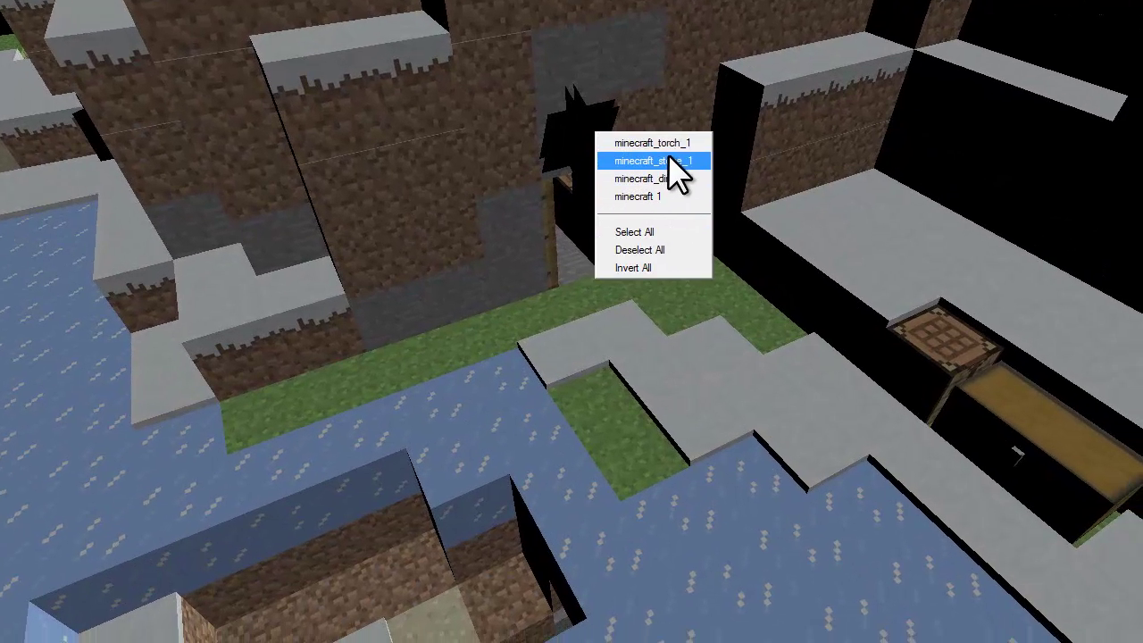
pyautogui.click(668, 159)
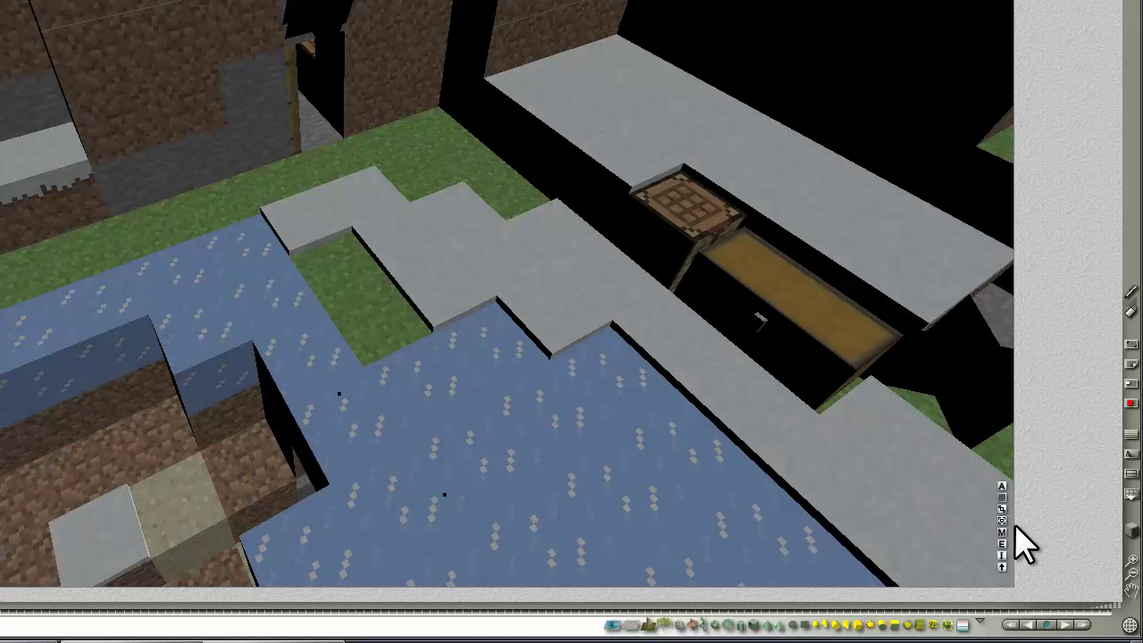
pyautogui.click(1002, 533)
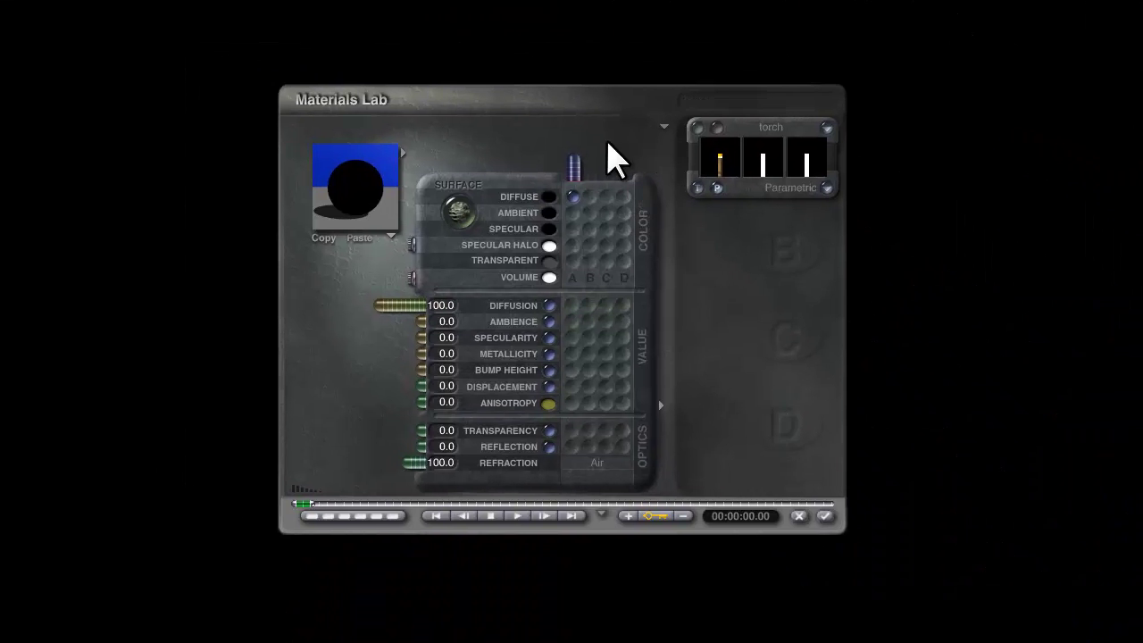
pyautogui.click(664, 126)
pyautogui.click(741, 153)
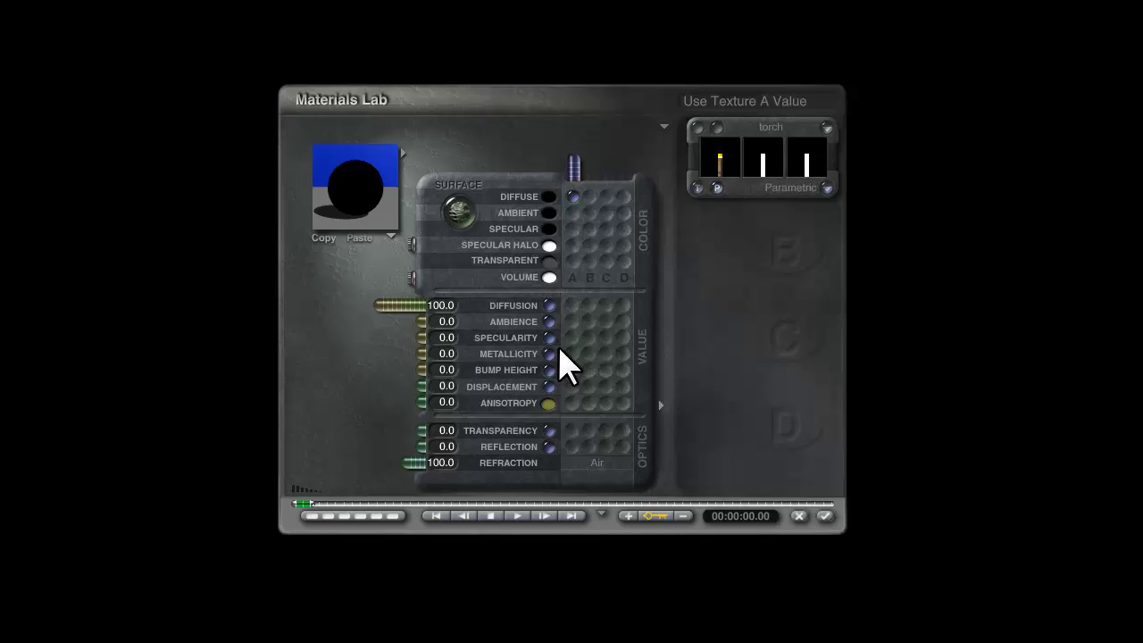
pyautogui.click(572, 430)
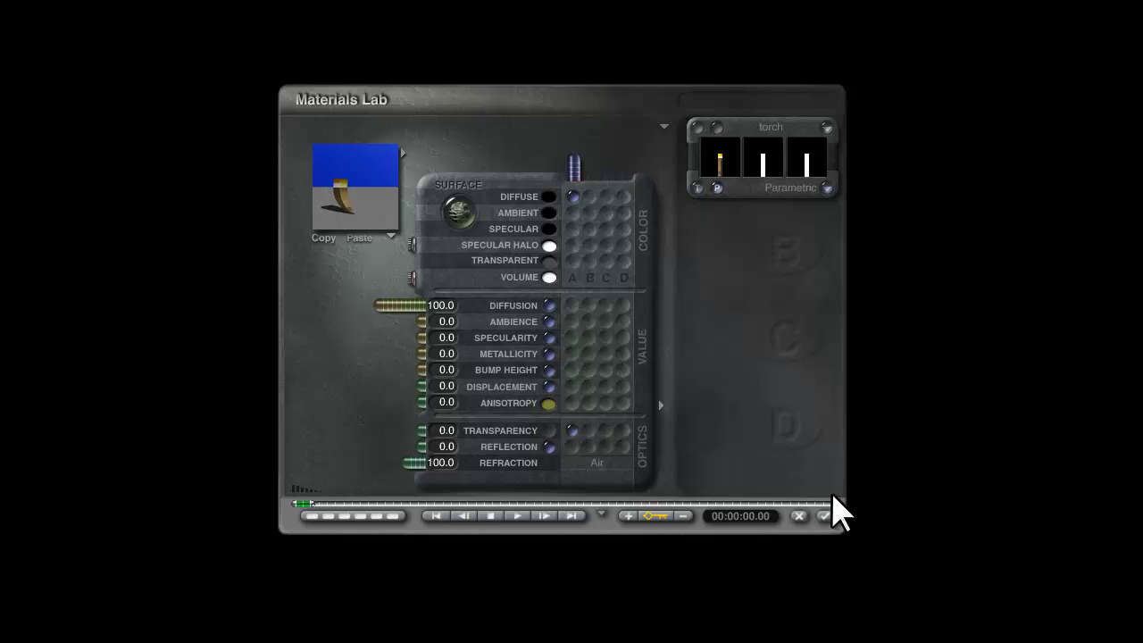
pyautogui.click(826, 517)
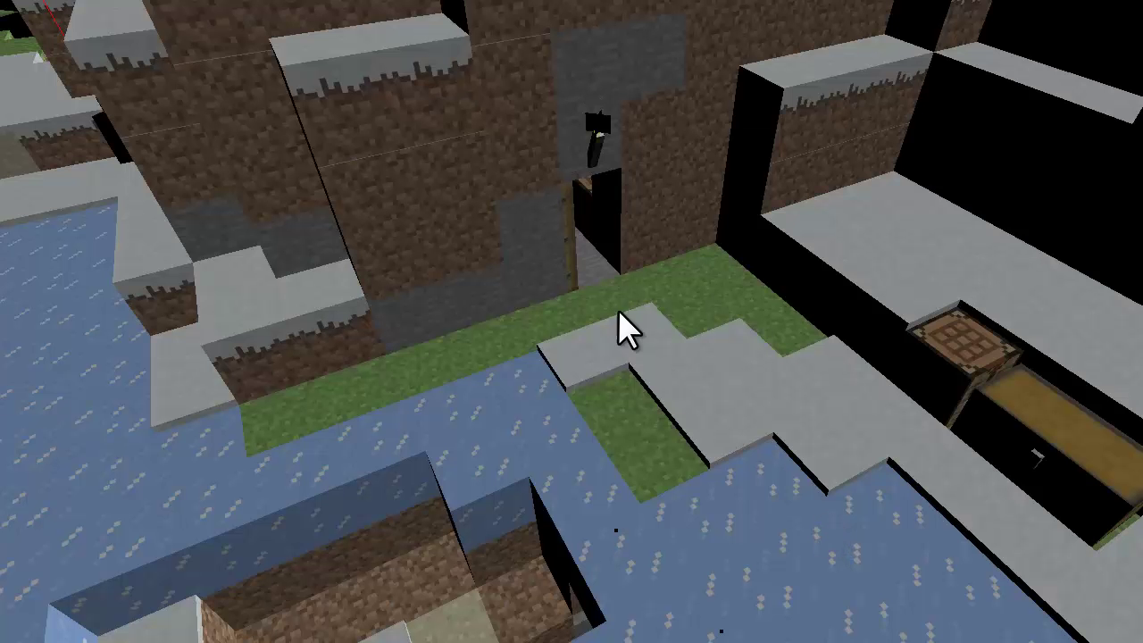
# - Select the minecraft_torch_flame_1 mesh and give its material texture A as ambient color with an ambience of 100
pyautogui.rightClick(600, 127)
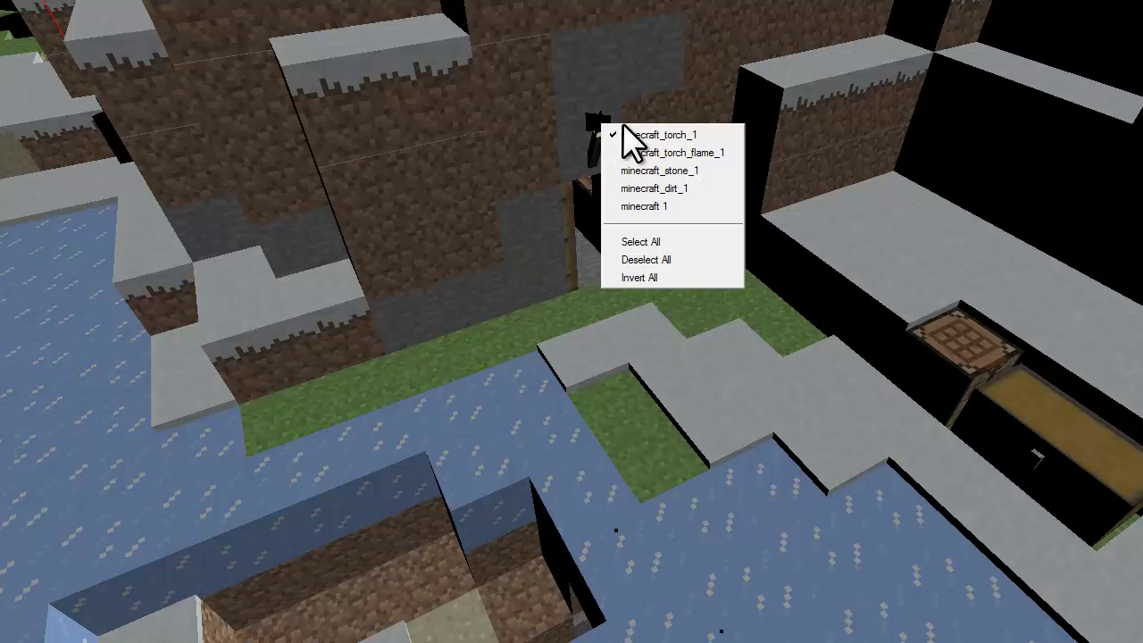
pyautogui.click(685, 154)
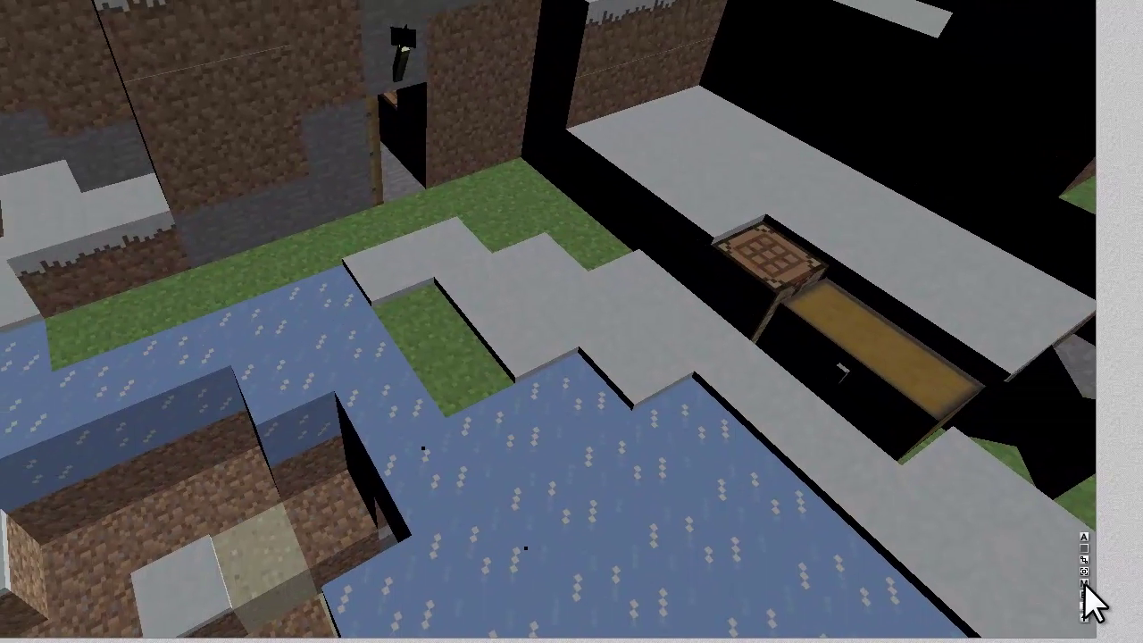
pyautogui.click(1084, 595)
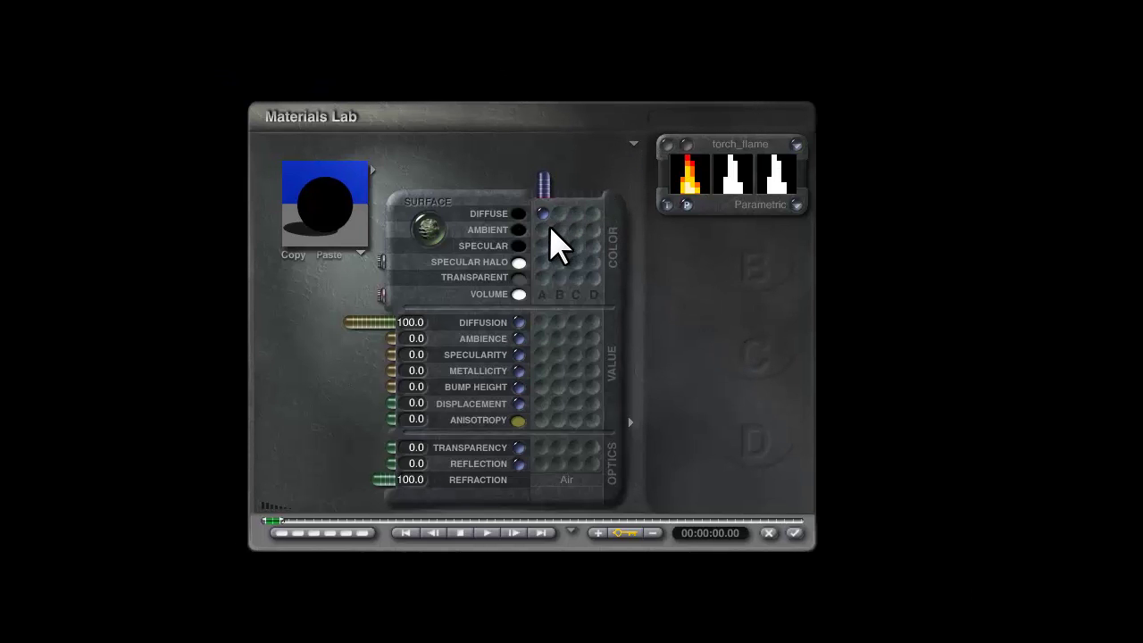
pyautogui.click(542, 230)
pyautogui.moveTo(396, 338); pyautogui.dragTo(380, 339)
pyautogui.moveTo(393, 355); pyautogui.dragTo(434, 365)
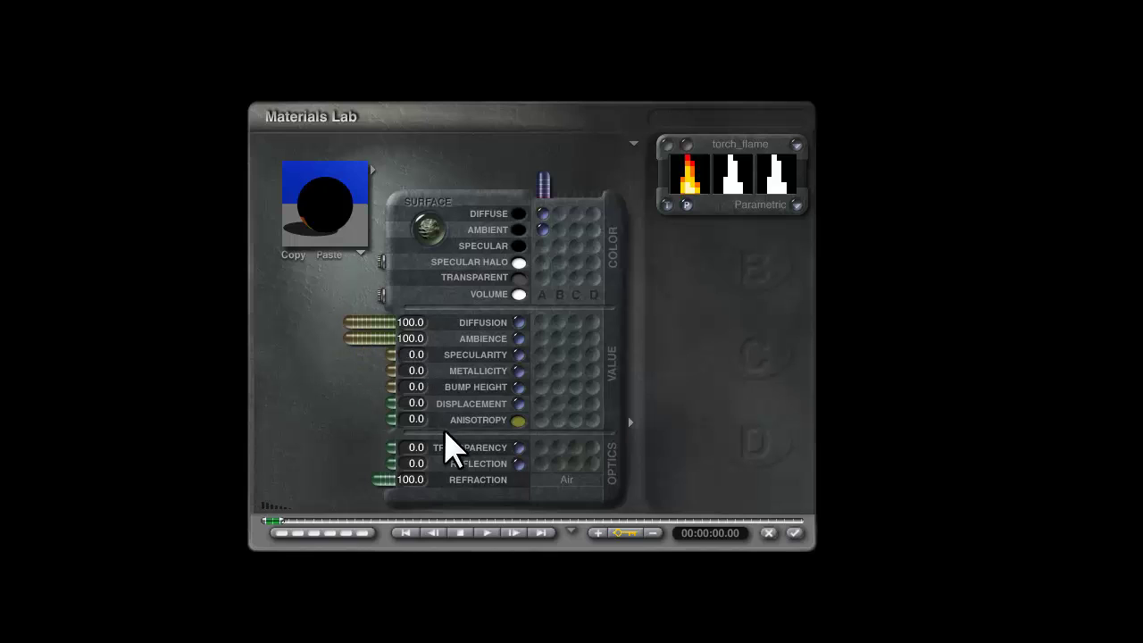
# - Set the flame material to Blend Transparency, drive its transparency with texture A and apply the material
pyautogui.click(635, 144)
pyautogui.click(661, 184)
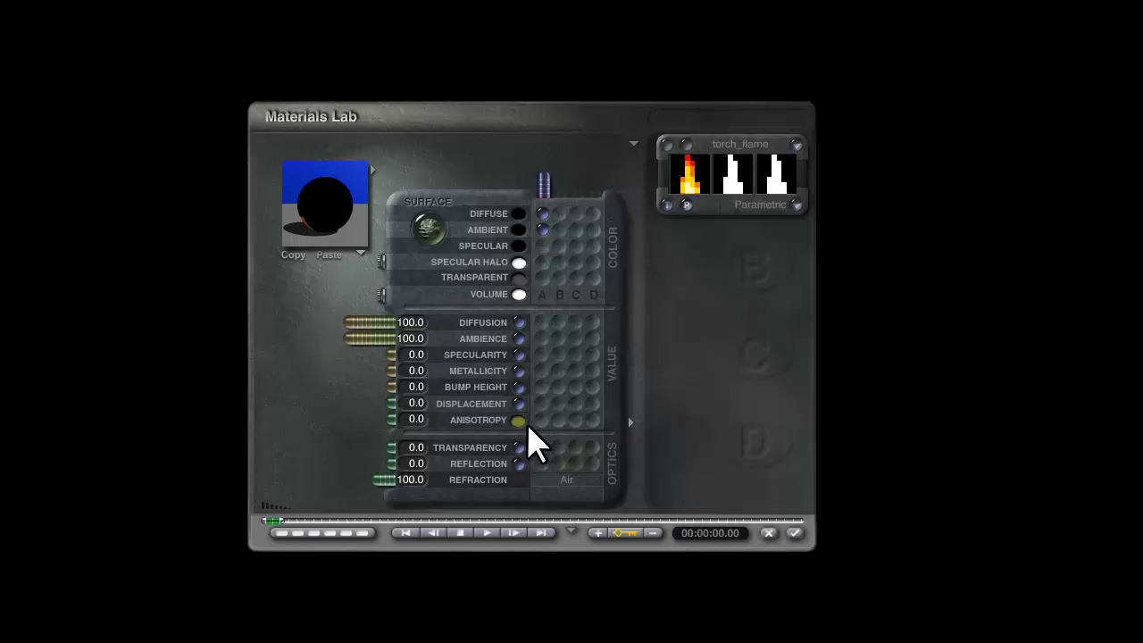
pyautogui.click(531, 447)
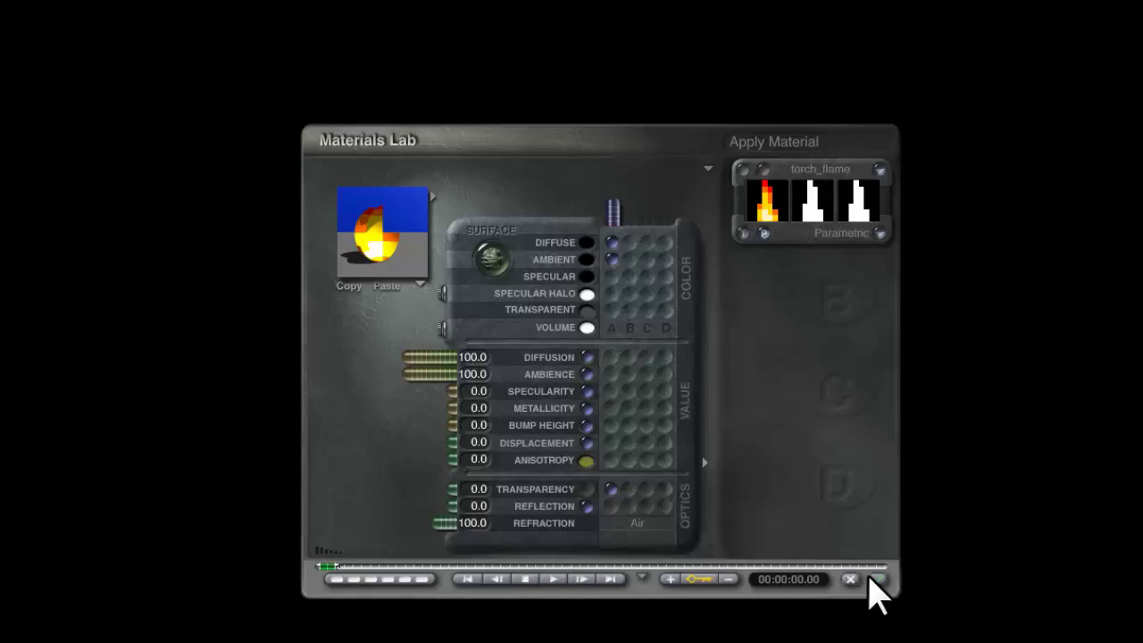
pyautogui.click(873, 579)
# - Change the sun's direction to light the shadowed block faces around the torch, and render the scene
pyautogui.click(525, 86)
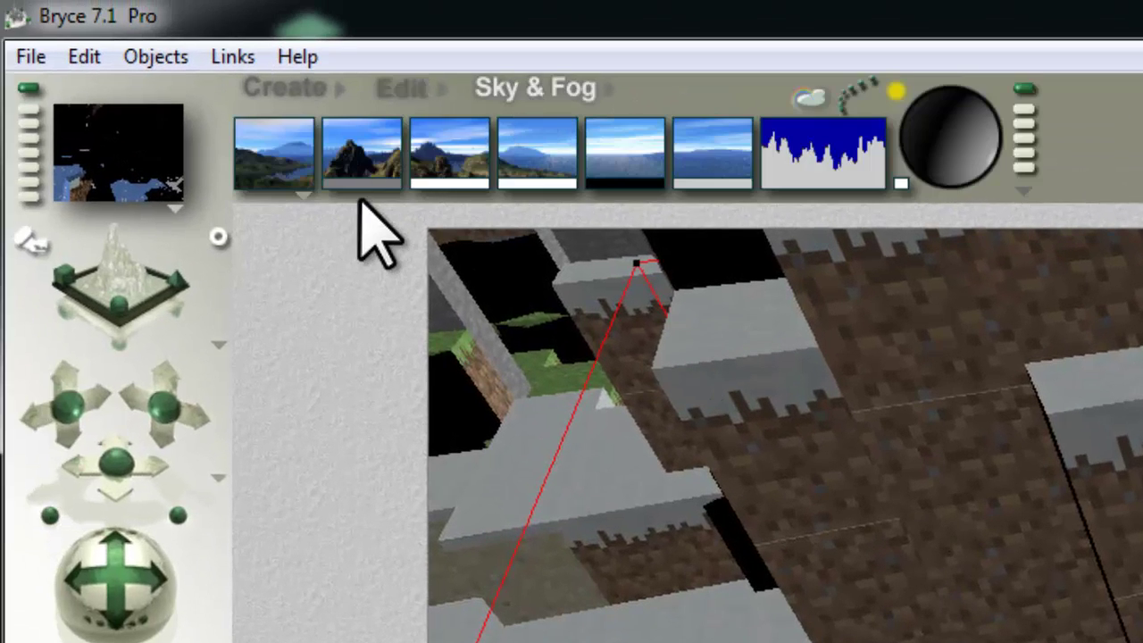
pyautogui.moveTo(360, 192); pyautogui.dragTo(487, 311)
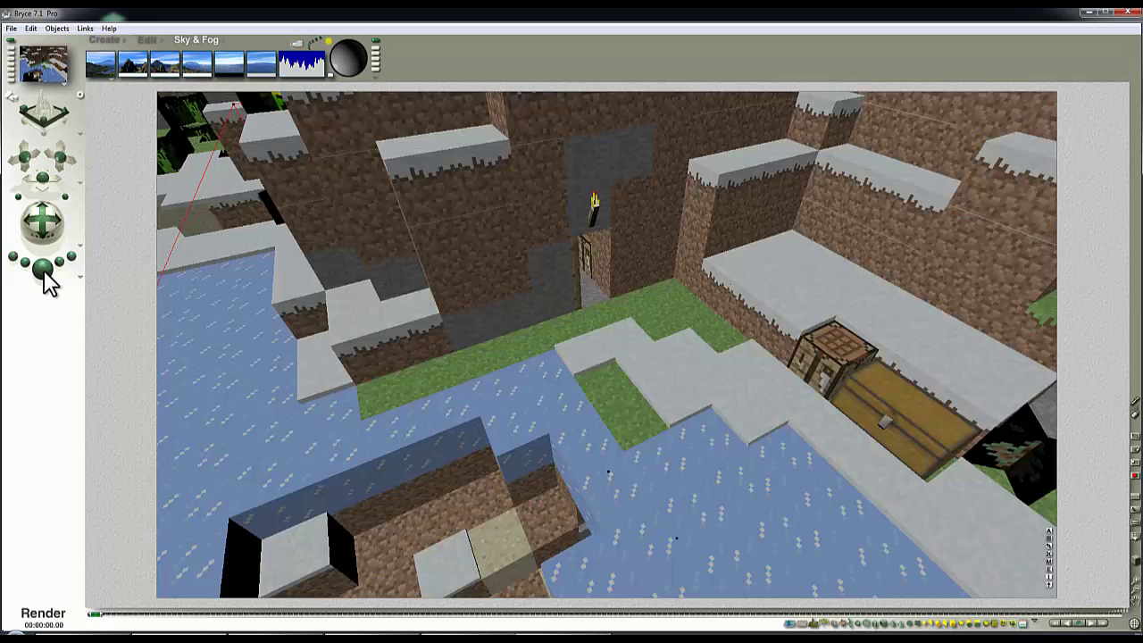
pyautogui.click(42, 266)
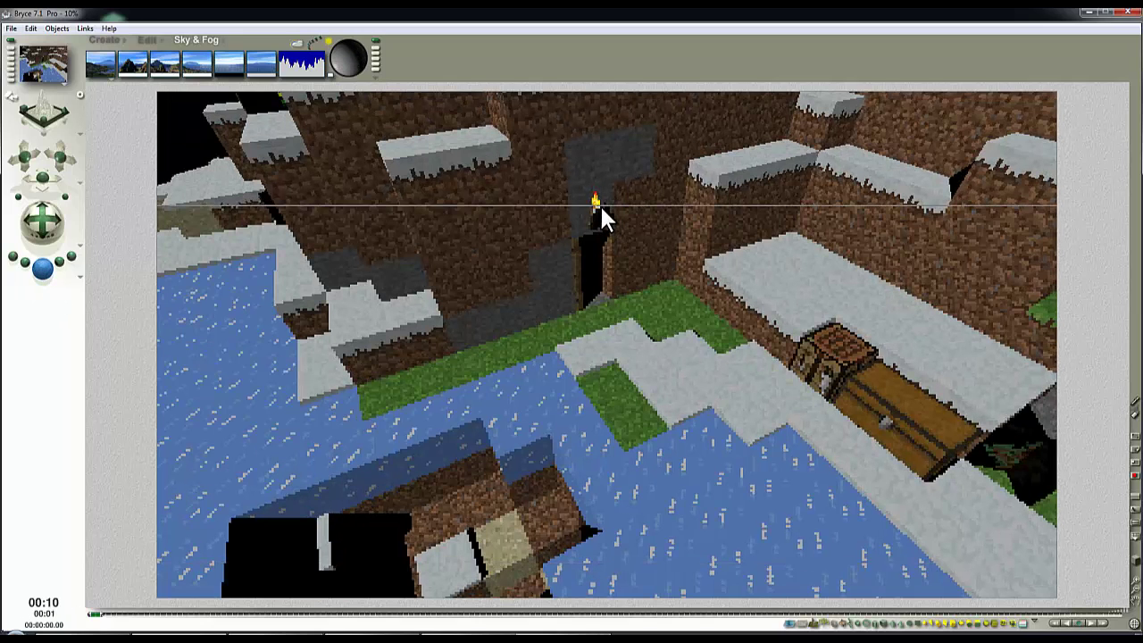
# - Aim the camera at the orange lava pockets along the cut side of the block world and render that view
pyautogui.click(595, 208)
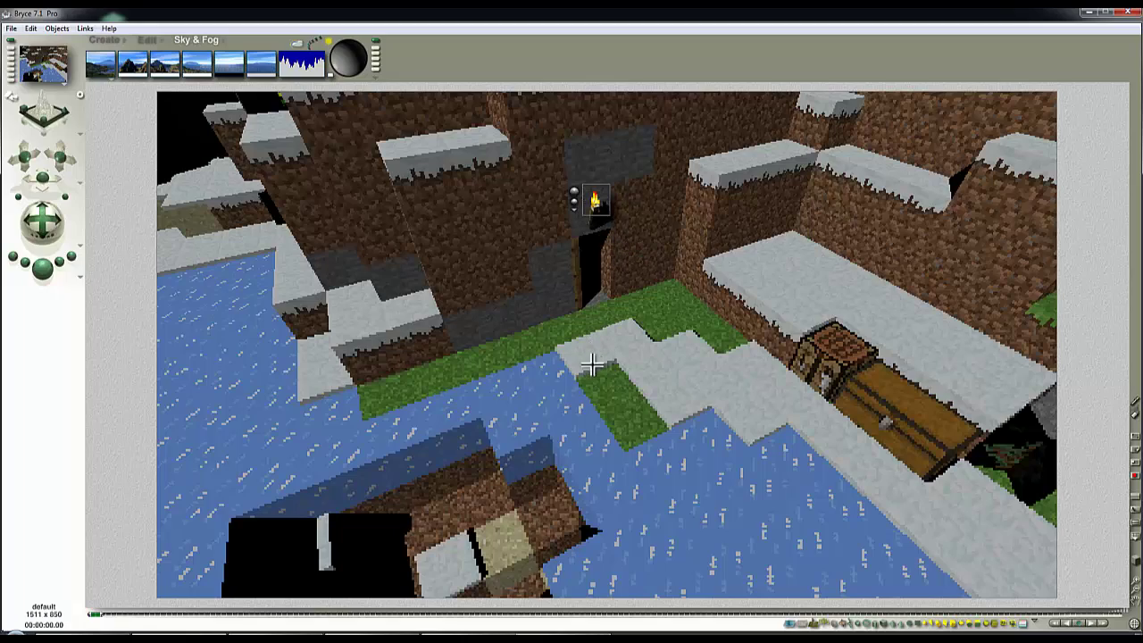
pyautogui.moveTo(42, 181); pyautogui.dragTo(45, 197)
pyautogui.moveTo(59, 157); pyautogui.dragTo(609, 541)
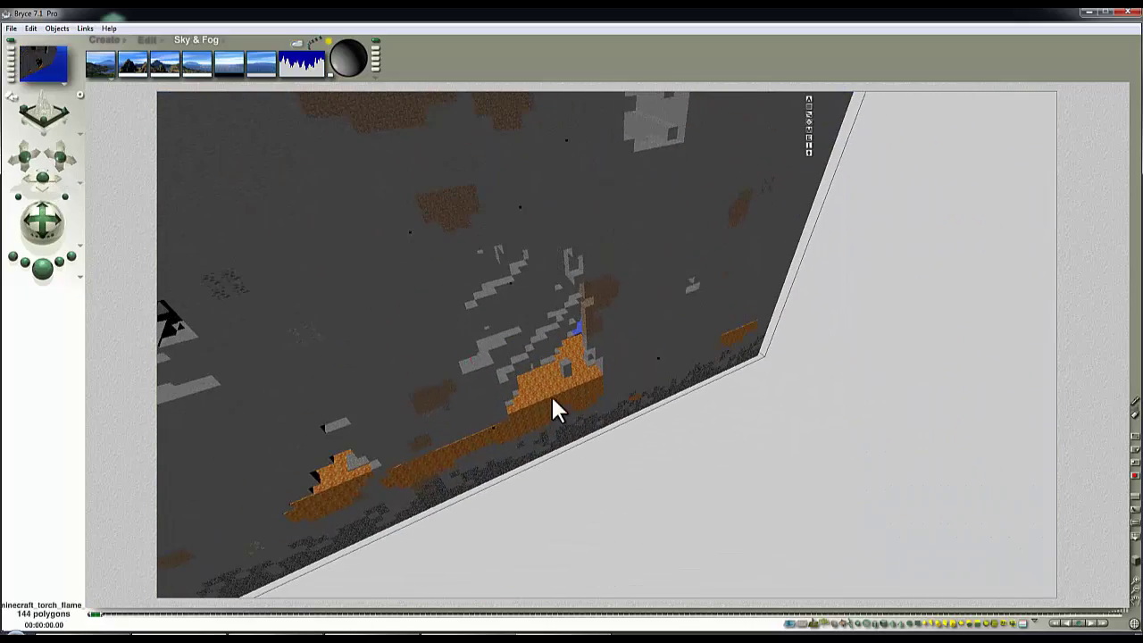
pyautogui.moveTo(551, 399); pyautogui.dragTo(556, 399)
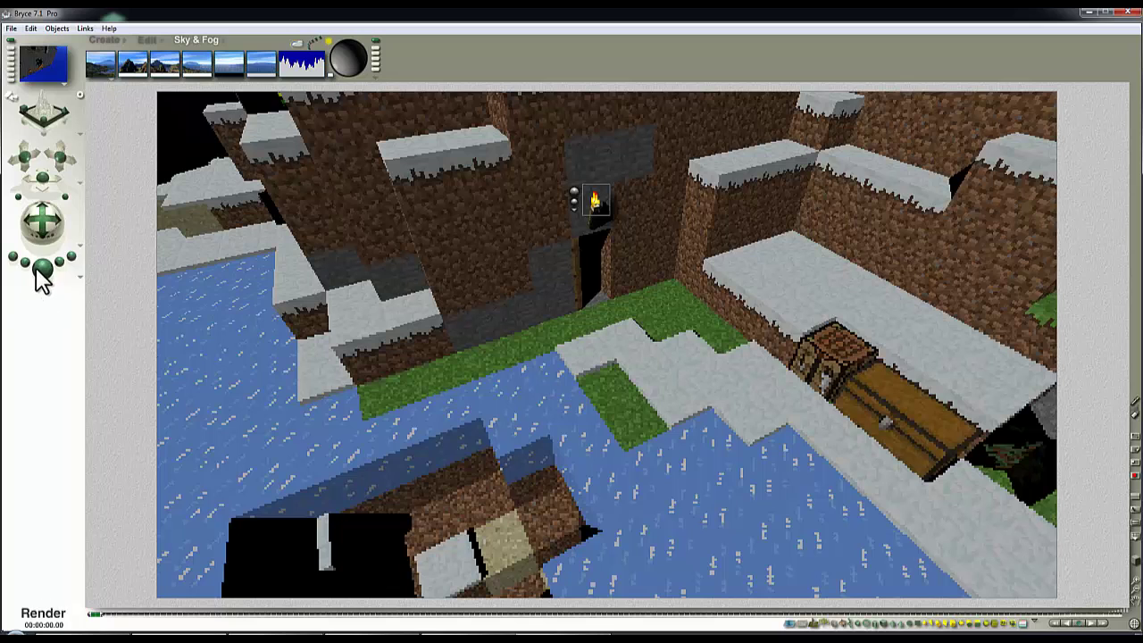
pyautogui.moveTo(41, 273); pyautogui.dragTo(579, 413)
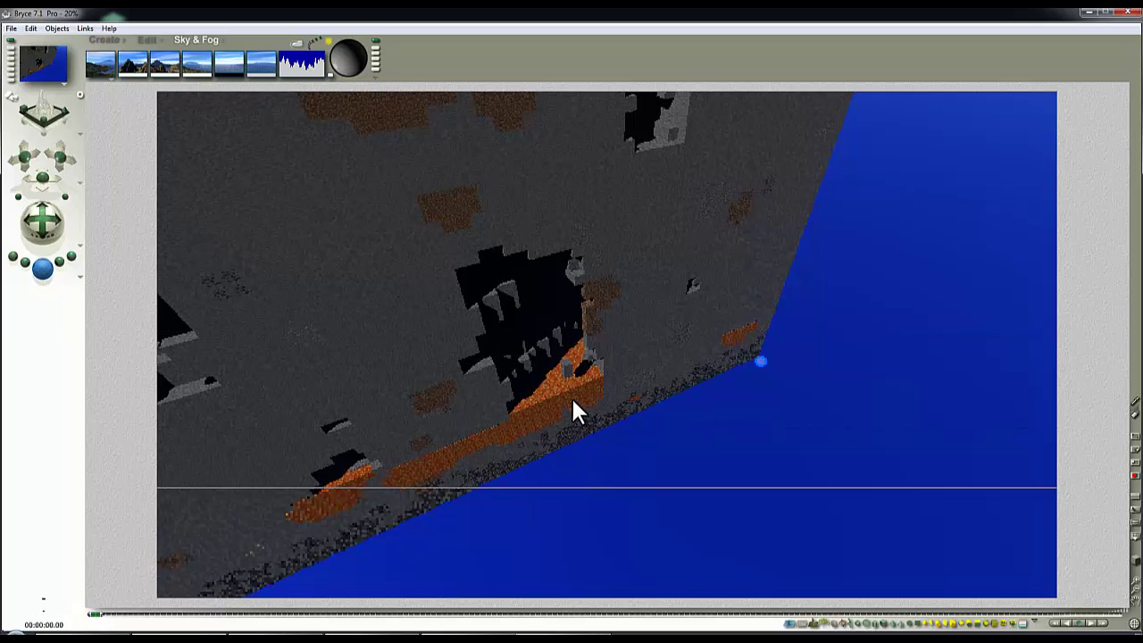
# - Select the minecraft_lava_1 mesh, use texture A as its ambient color and raise its ambience to the maximum, then apply the material
pyautogui.click(571, 397)
pyautogui.keyDown('ctrl'); pyautogui.click(576, 390); pyautogui.keyUp('ctrl')
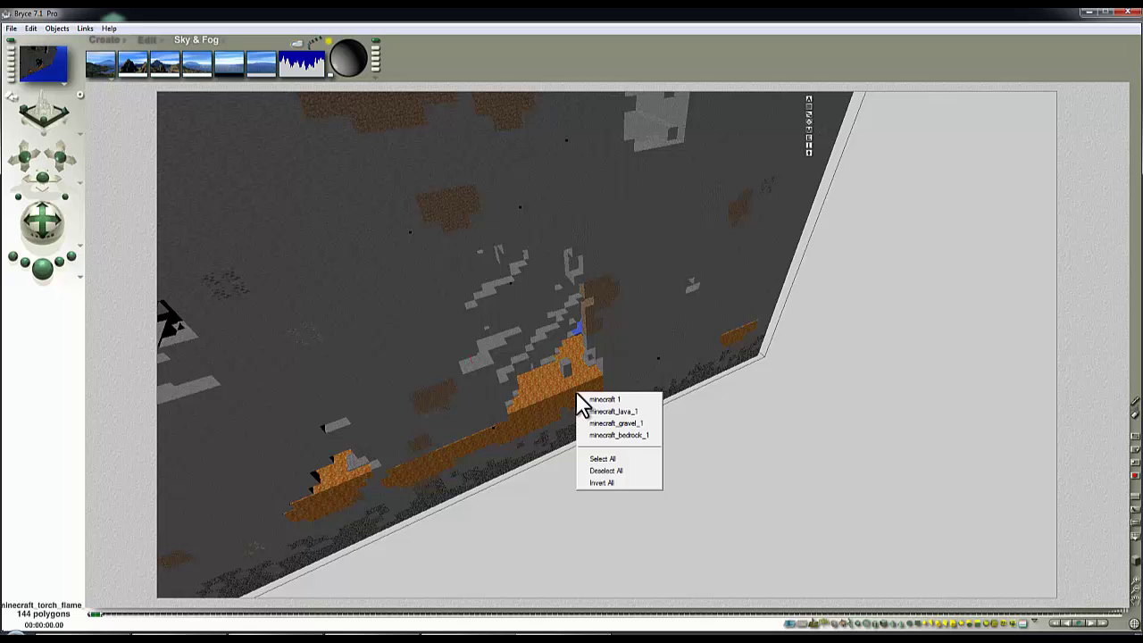
pyautogui.click(616, 412)
pyautogui.click(936, 116)
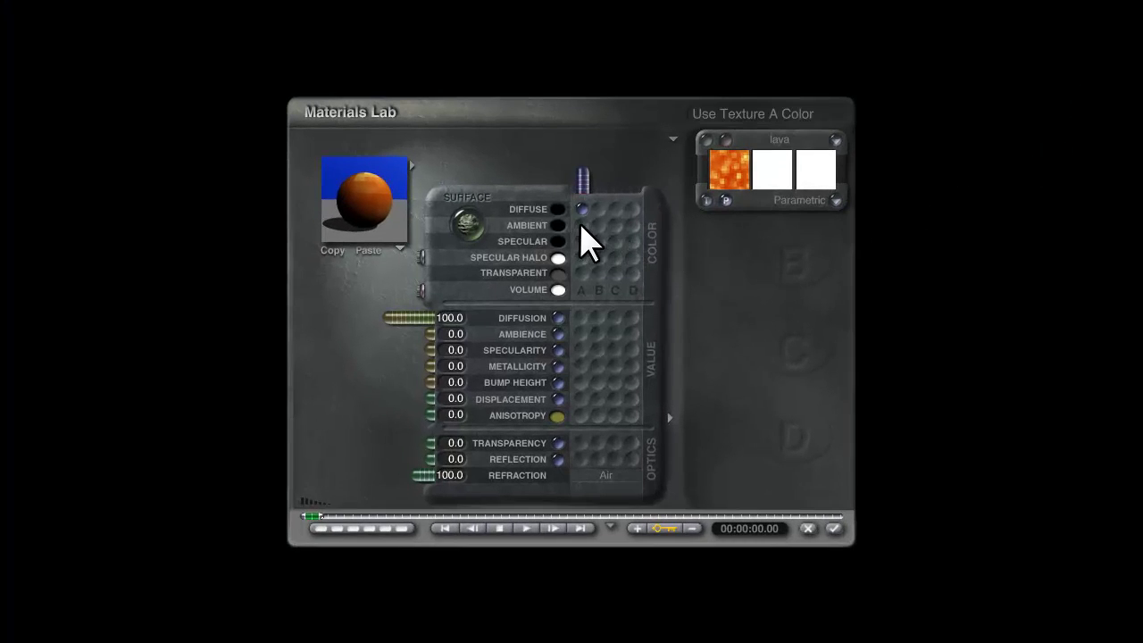
pyautogui.click(582, 225)
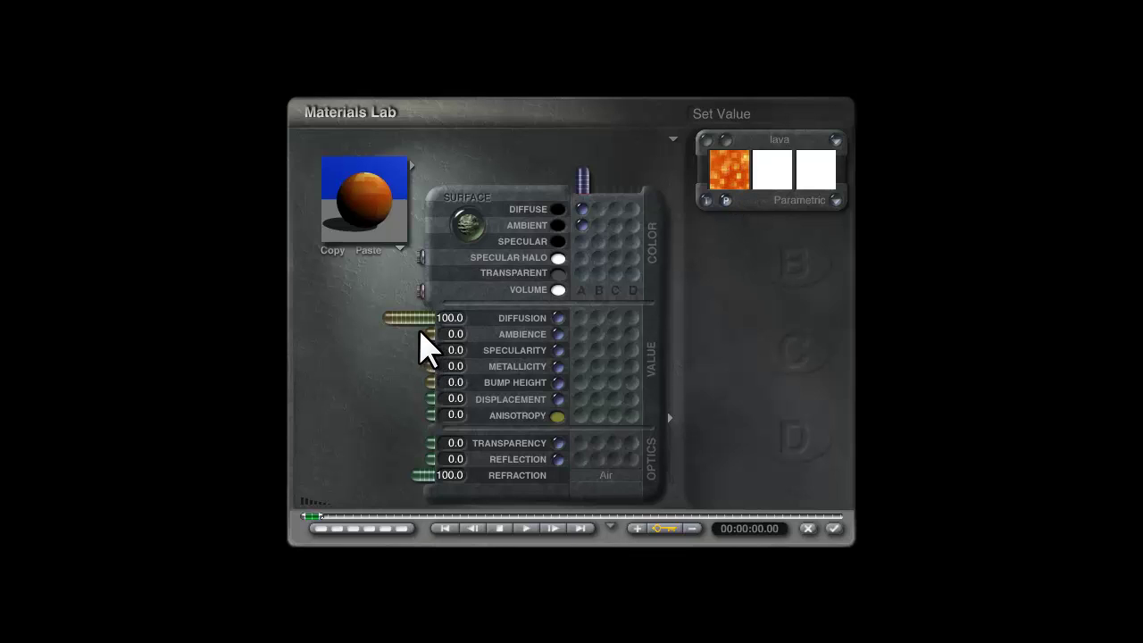
pyautogui.moveTo(421, 334); pyautogui.dragTo(384, 334)
pyautogui.click(833, 528)
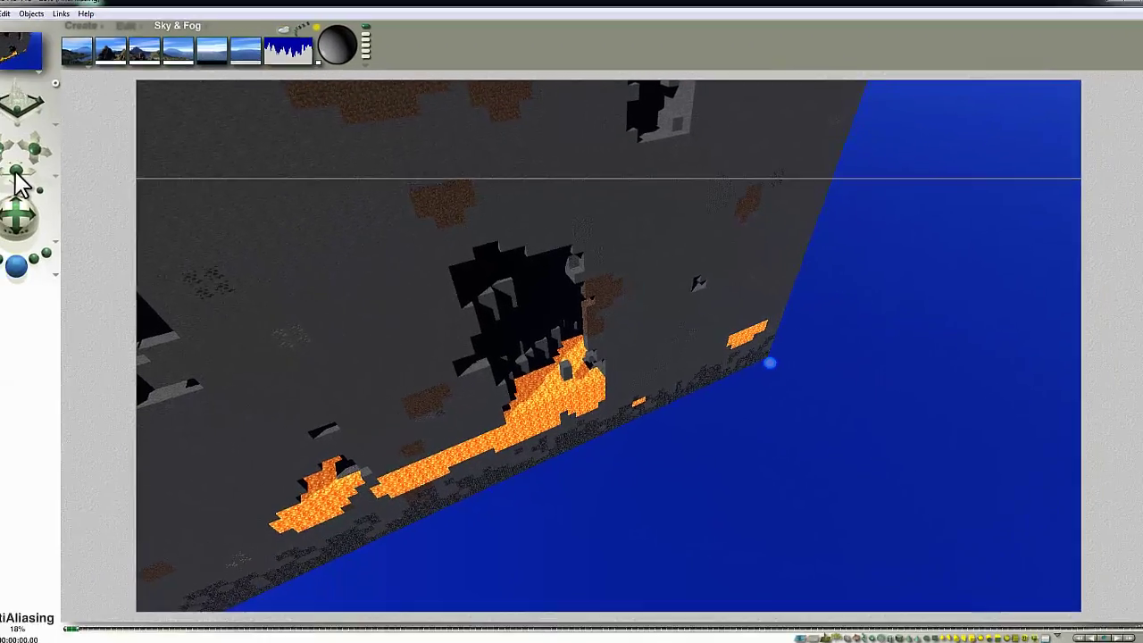
# - Reposition the camera to look across the sandy surface with the dead shrubs
pyautogui.moveTo(18, 175); pyautogui.dragTo(24, 165)
pyautogui.moveTo(43, 218); pyautogui.dragTo(97, 205)
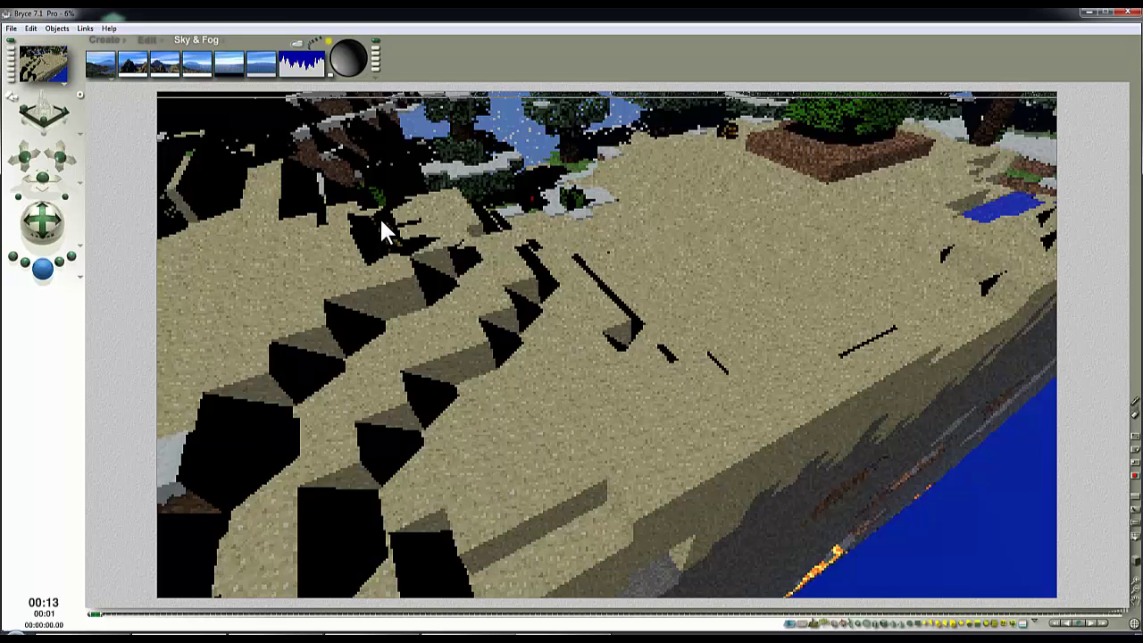
pyautogui.click(801, 232)
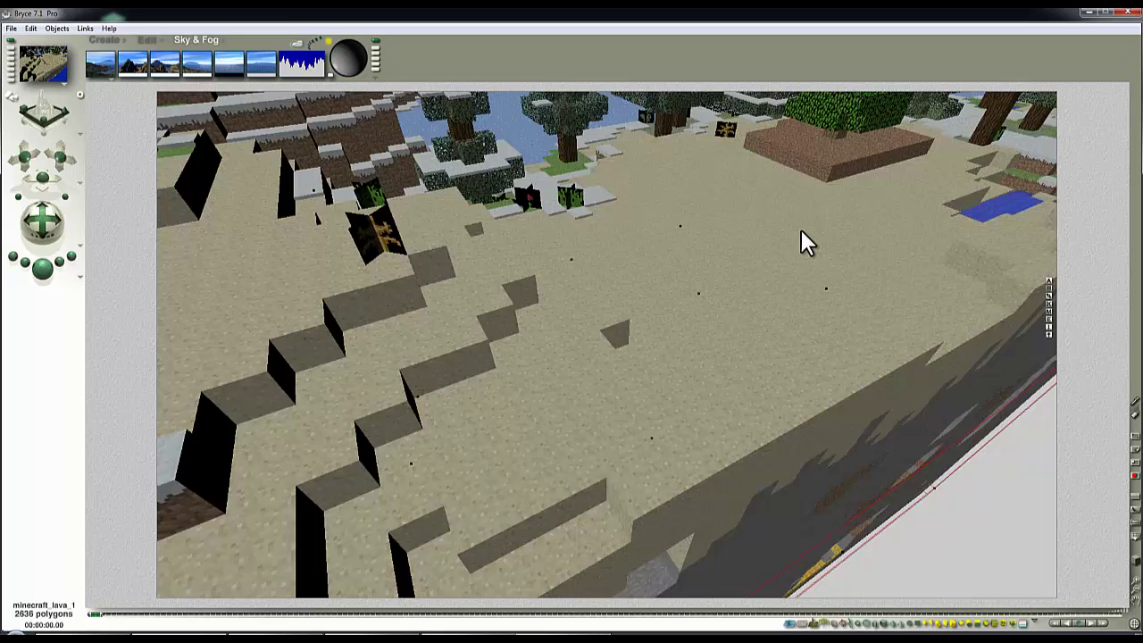
# - Switch the display mode to Default Wireframe and render the sandy area
pyautogui.click(1137, 572)
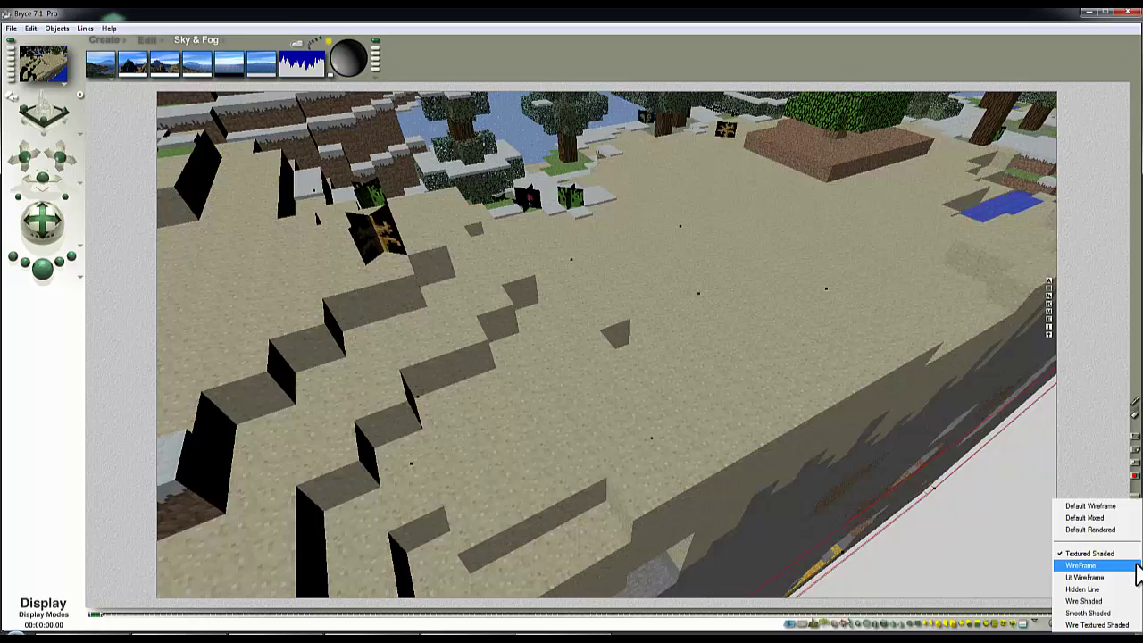
pyautogui.click(1115, 504)
pyautogui.click(45, 271)
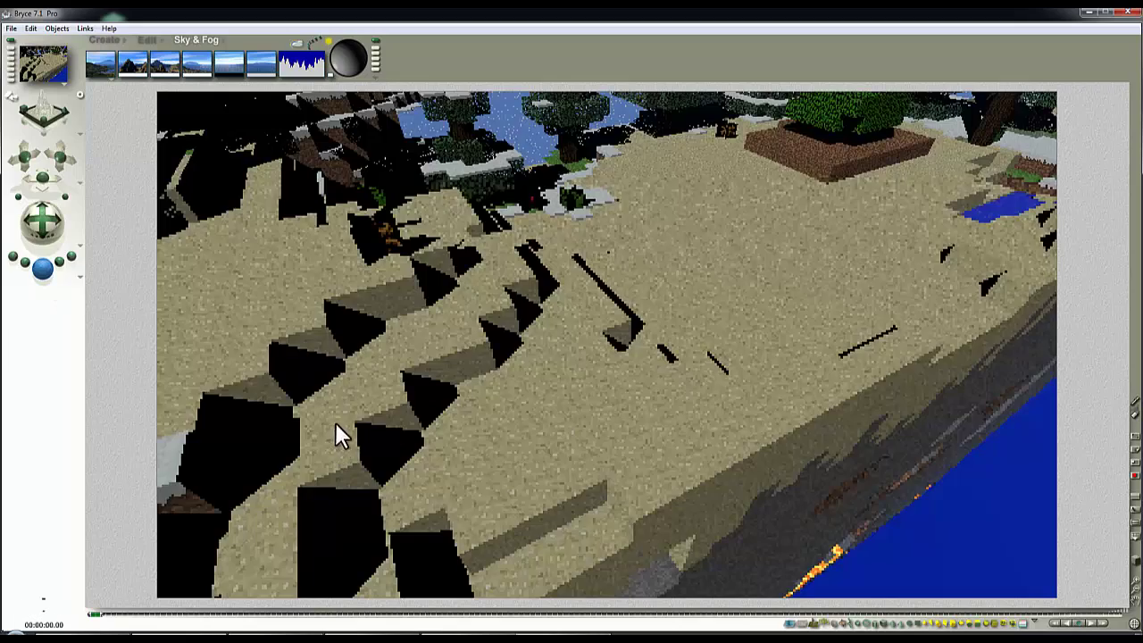
# - Select the dead shrub mesh on the sand, set its material to Blend Transparency and drive its transparency with texture A
pyautogui.click(382, 228)
pyautogui.keyDown('ctrl'); pyautogui.click(380, 229); pyautogui.keyUp('ctrl')
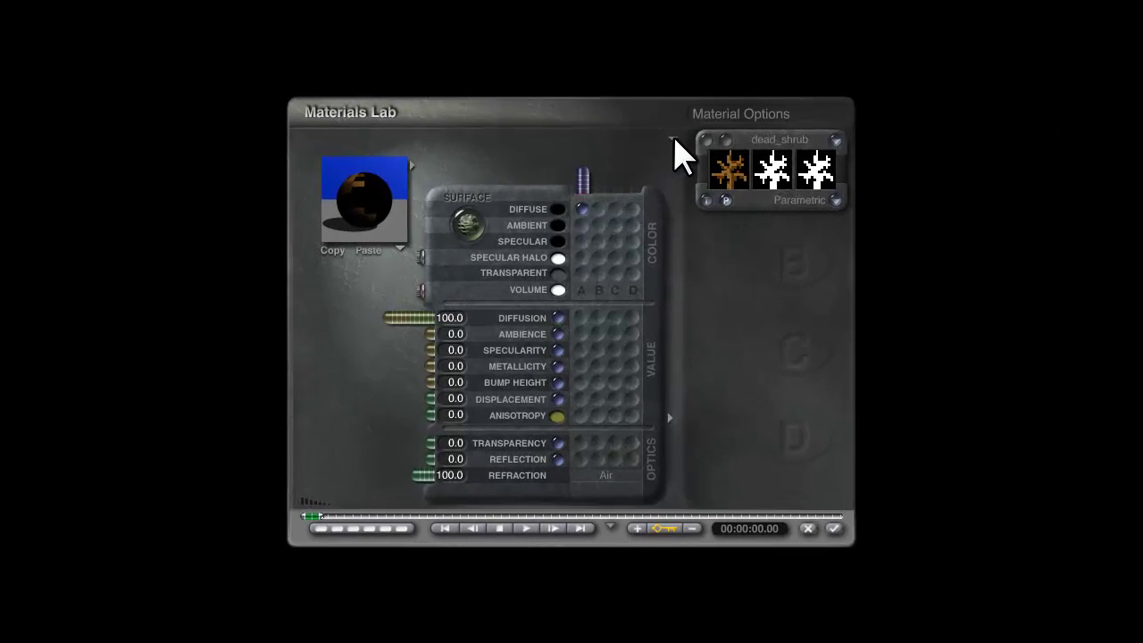
pyautogui.click(676, 146)
pyautogui.click(701, 168)
pyautogui.click(582, 443)
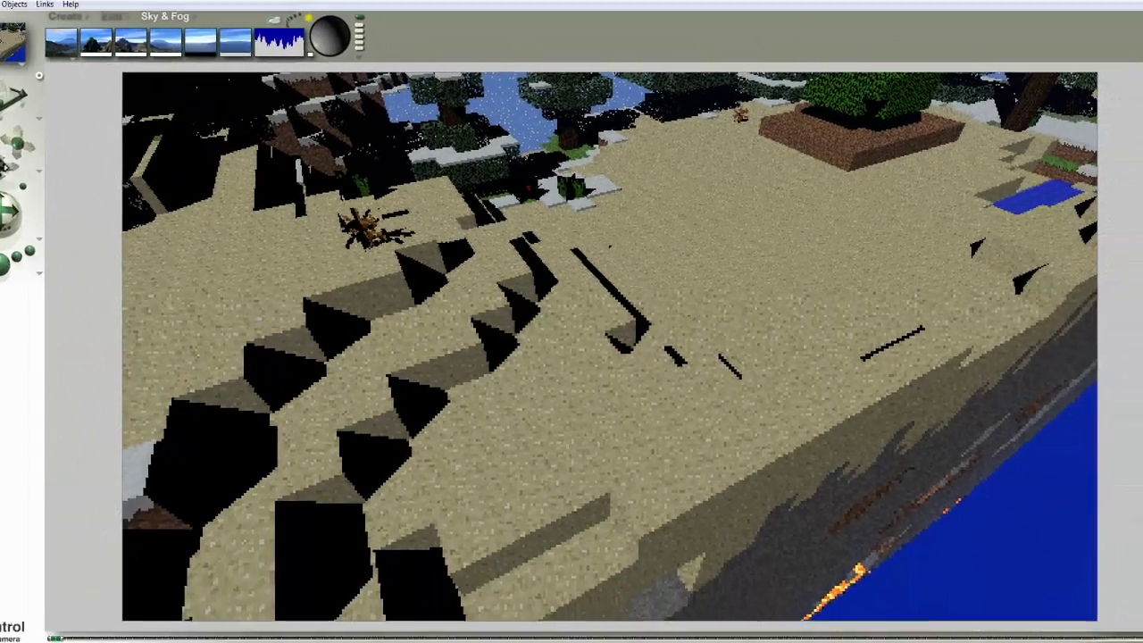
# - Set the water material's transparency to 100 and its refraction to 133, and rotate the material preview
pyautogui.moveTo(39, 175); pyautogui.dragTo(54, 156)
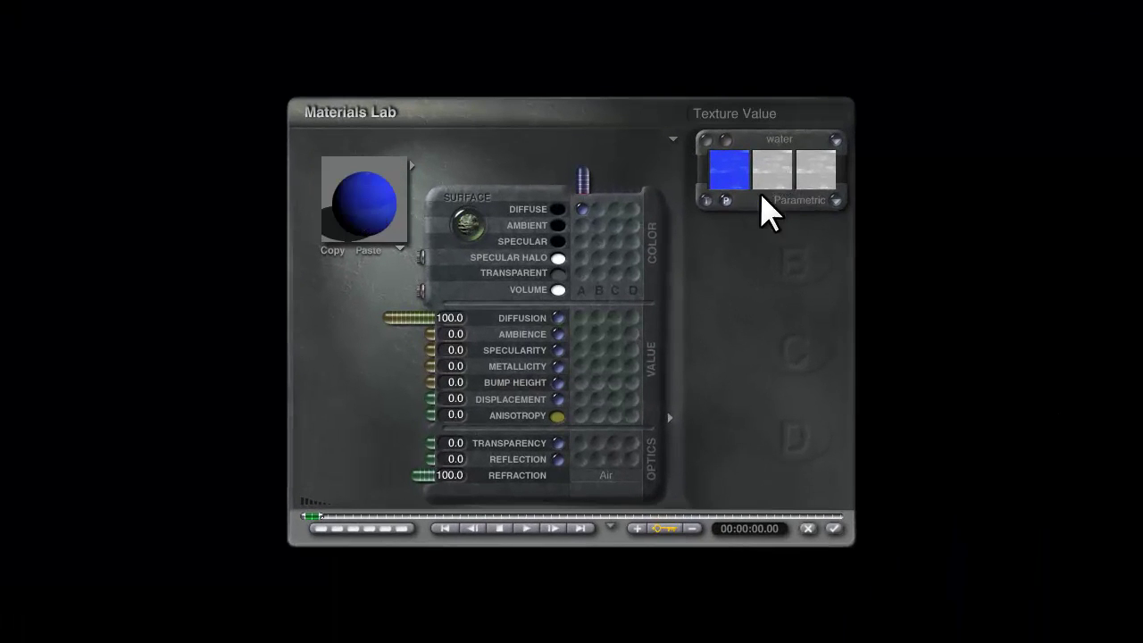
pyautogui.moveTo(431, 443); pyautogui.dragTo(318, 454)
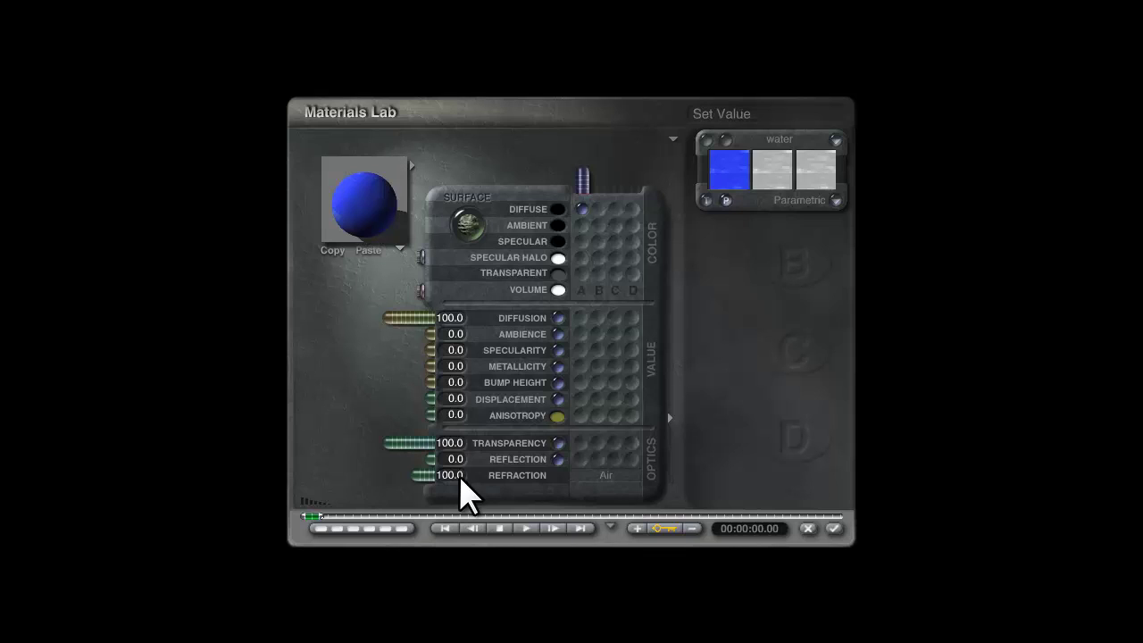
pyautogui.moveTo(459, 475); pyautogui.dragTo(406, 478)
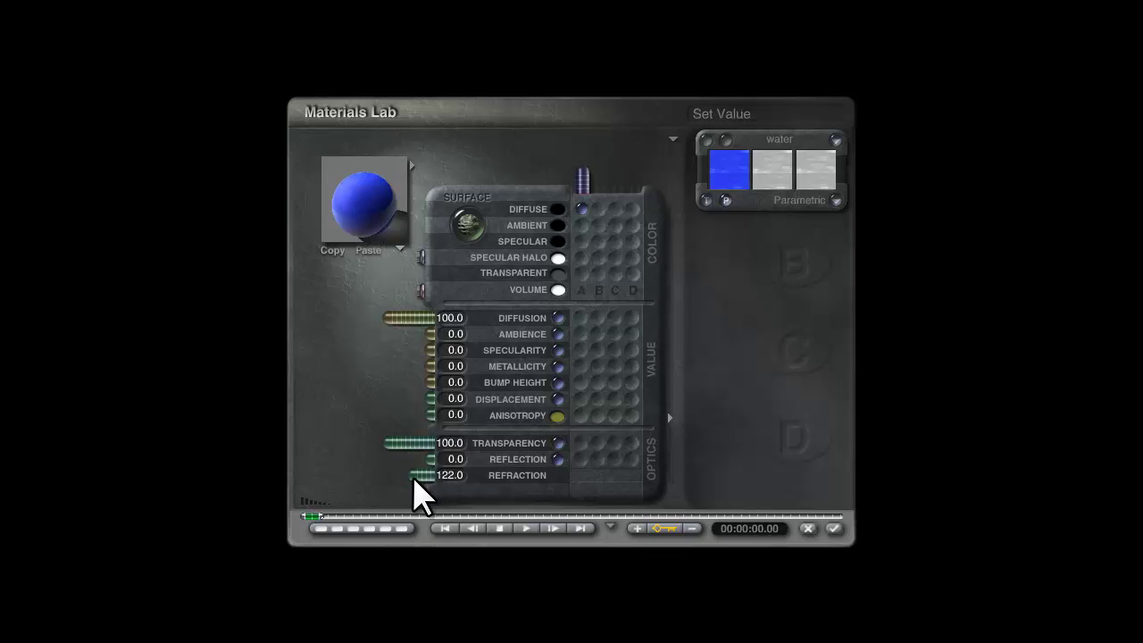
pyautogui.click(450, 476)
pyautogui.write('133')
pyautogui.press('Return')
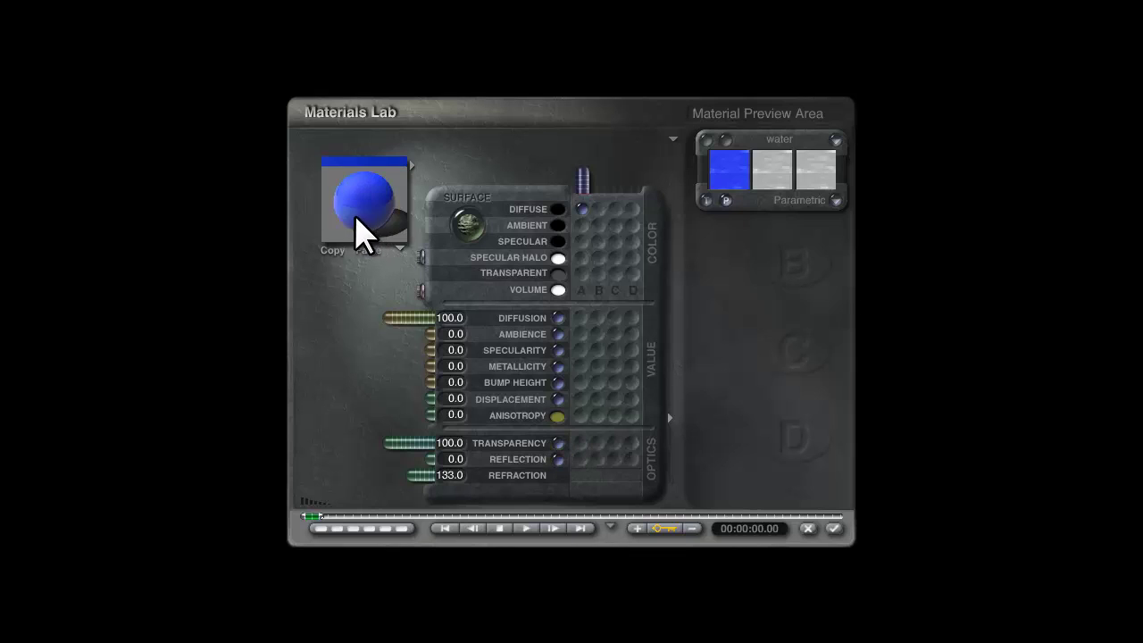
pyautogui.moveTo(357, 229)
pyautogui.mouseDown()
pyautogui.moveTo(378, 229)
pyautogui.moveTo(358, 234)
pyautogui.mouseUp()
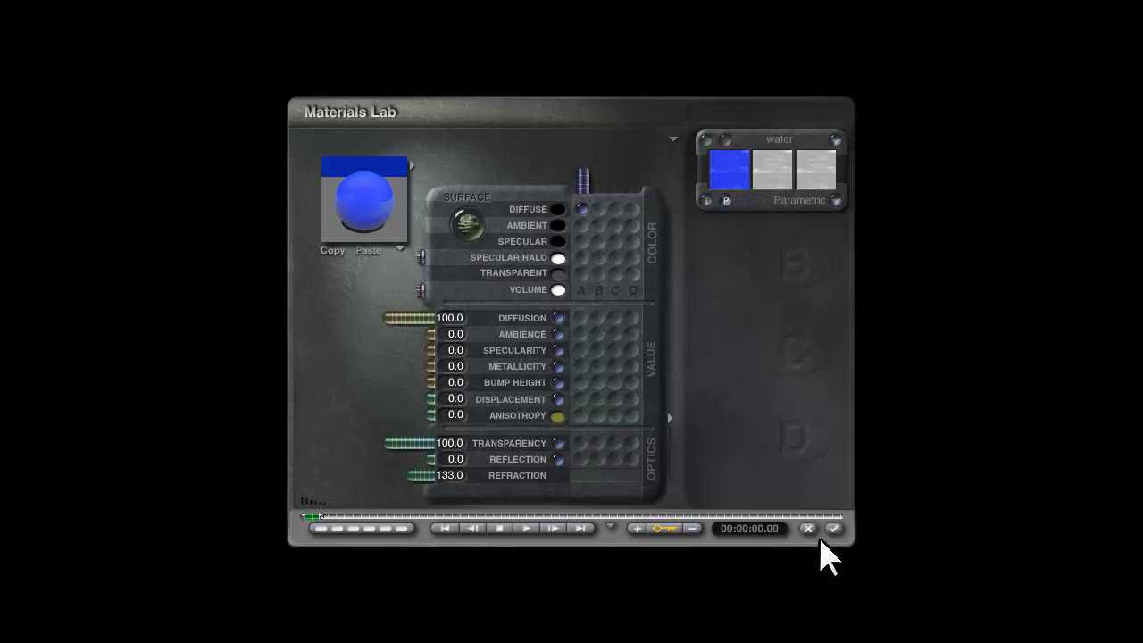